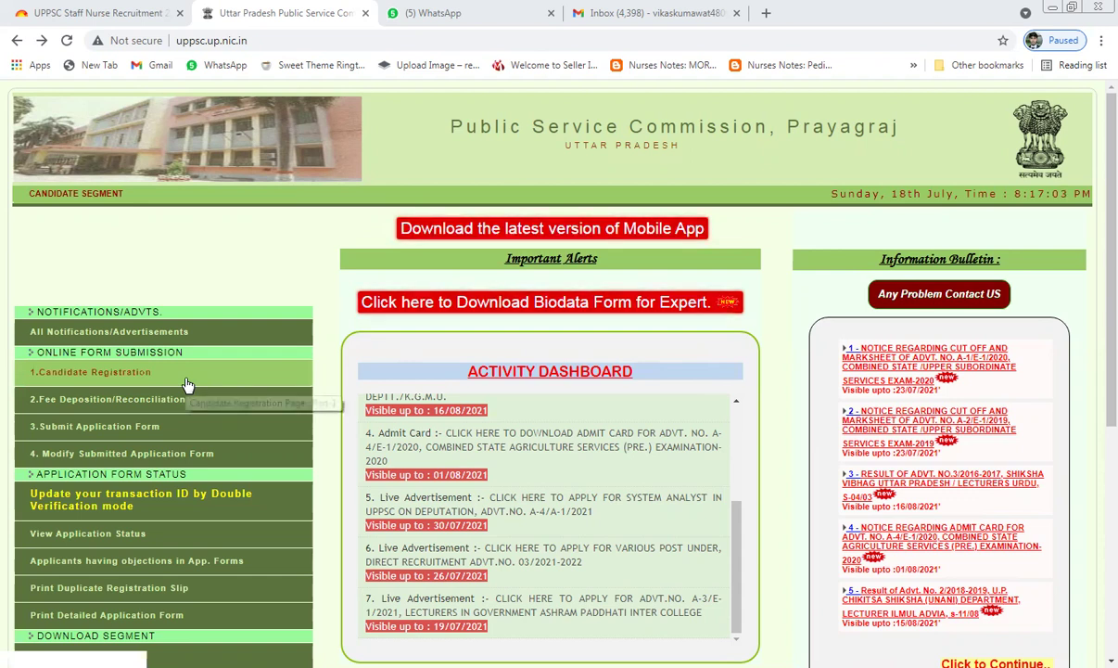
Step: Go to Candidate Registration and apply for the स्टाफ नर्स परीक्षा (Staff Nurse) exam
click(270, 37)
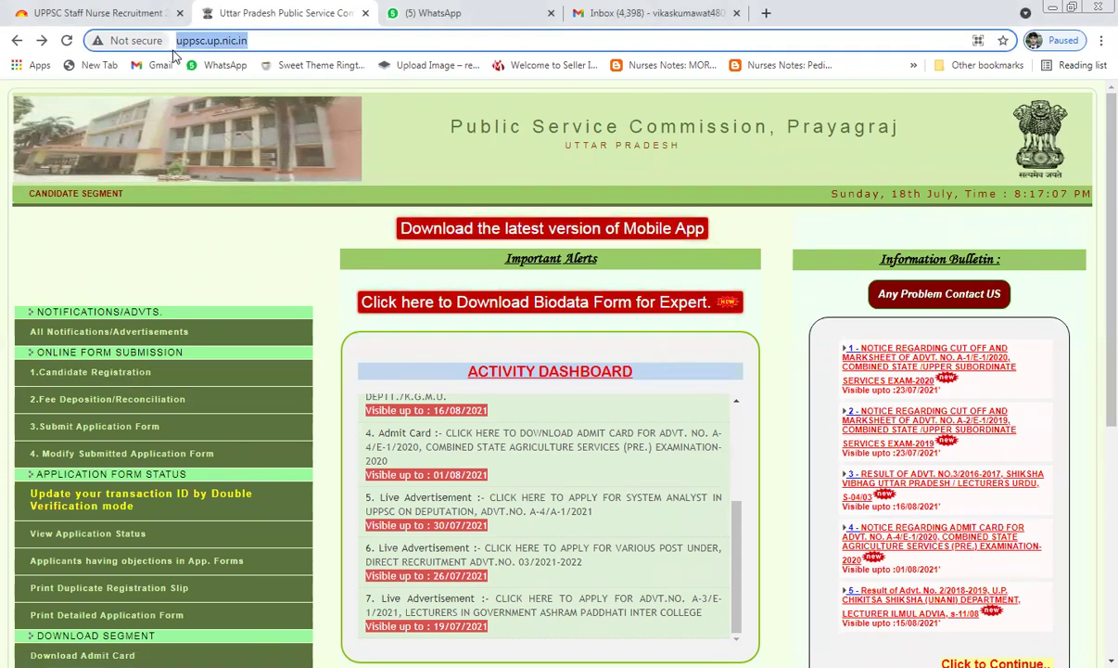
click(224, 236)
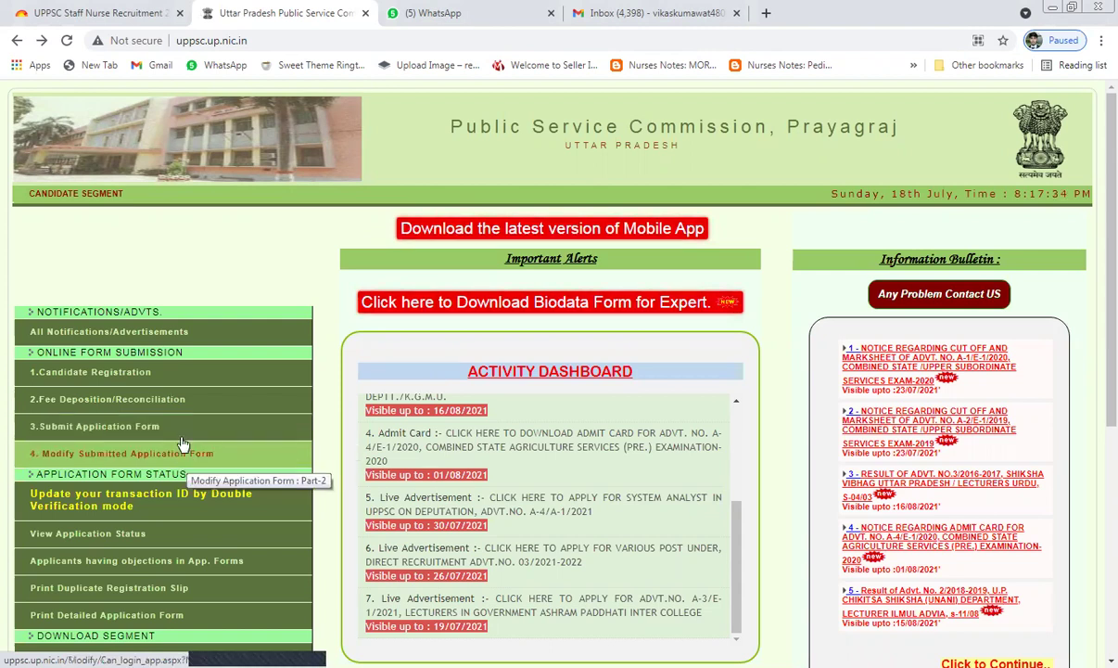
click(153, 376)
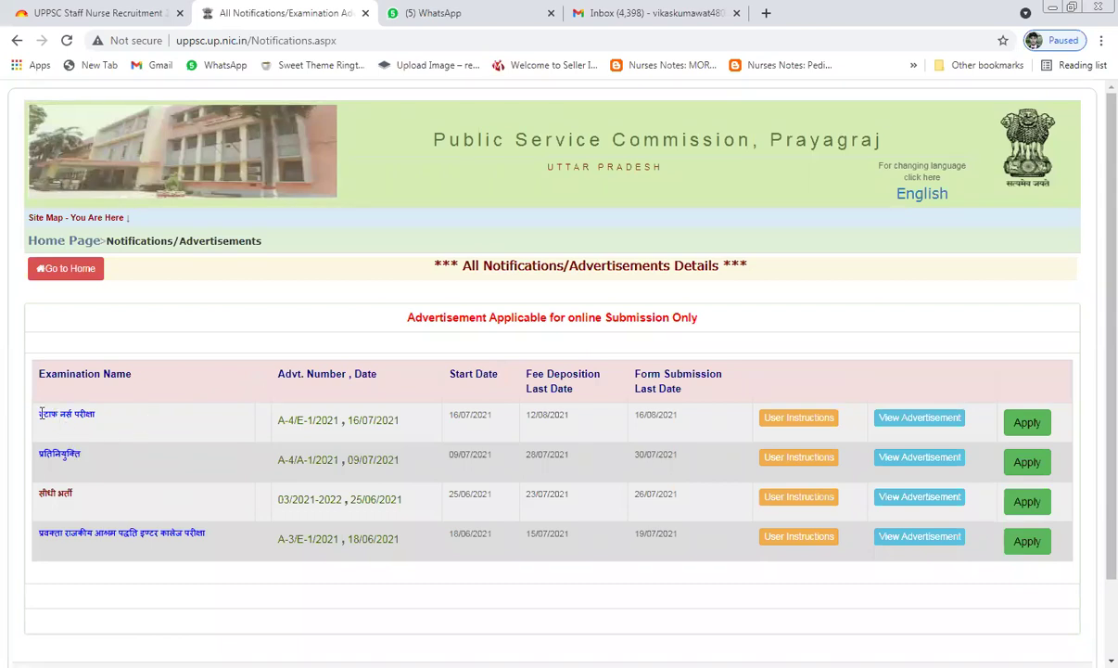
drag(41, 414, 102, 415)
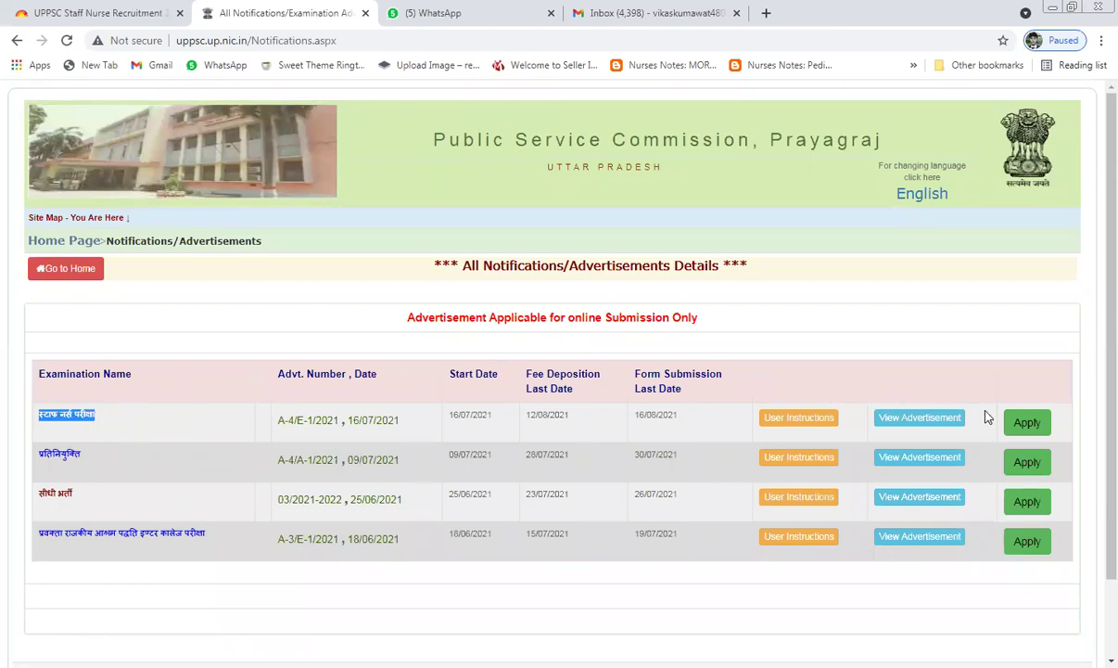
click(1016, 420)
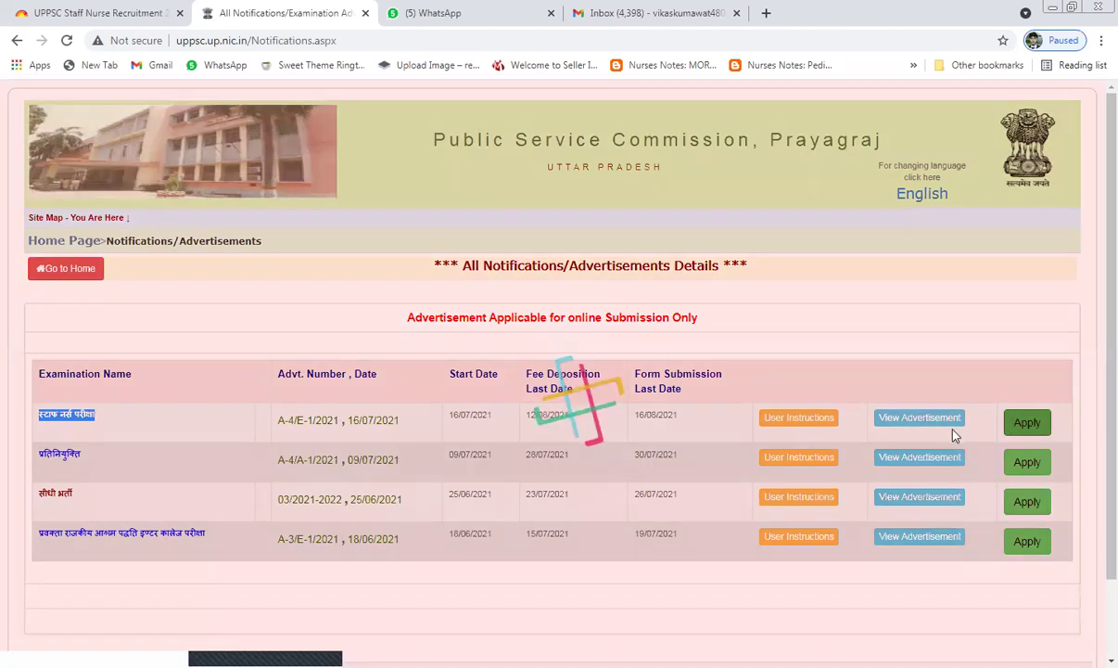
Step: Check the 21–40 age limit and start registering for the first Staff Nurse/Sister Grade-2 post
scroll(572, 475, down, 2)
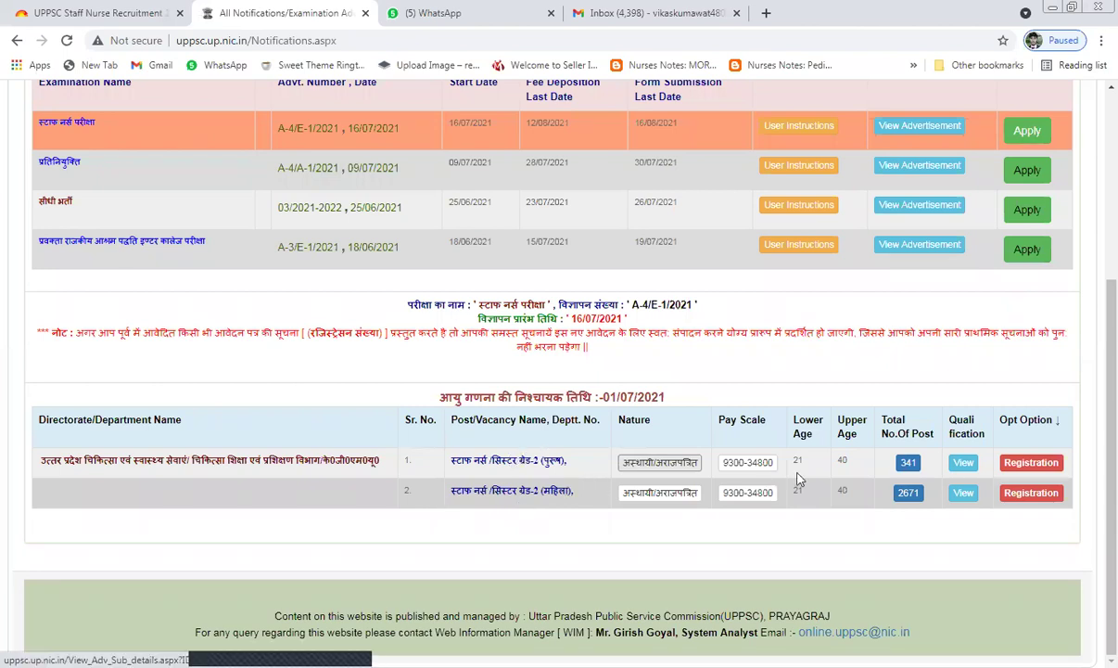
drag(795, 462, 843, 461)
double_click(842, 461)
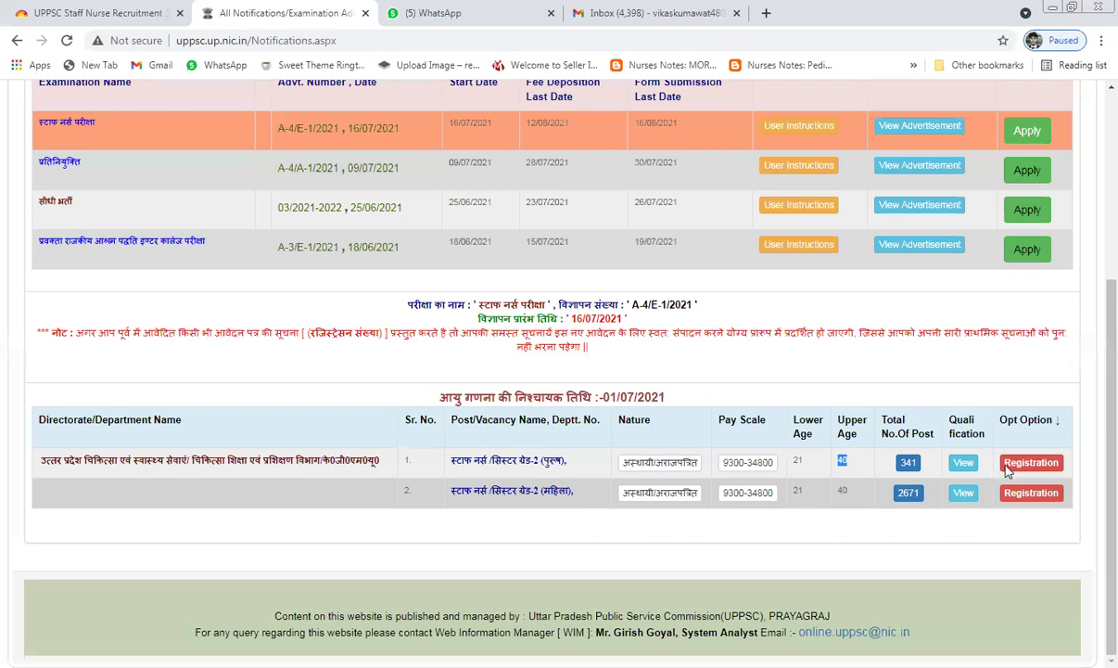
click(1008, 469)
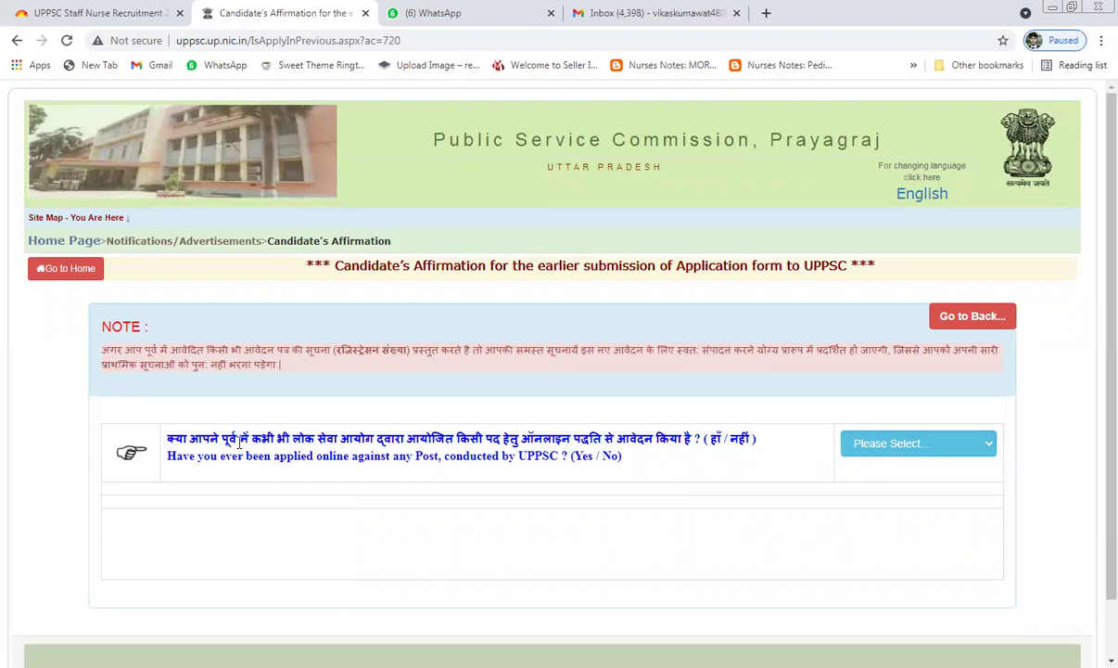
Step: Answer No to having previously applied online for any UPPSC post
drag(239, 443, 407, 439)
drag(646, 451, 899, 445)
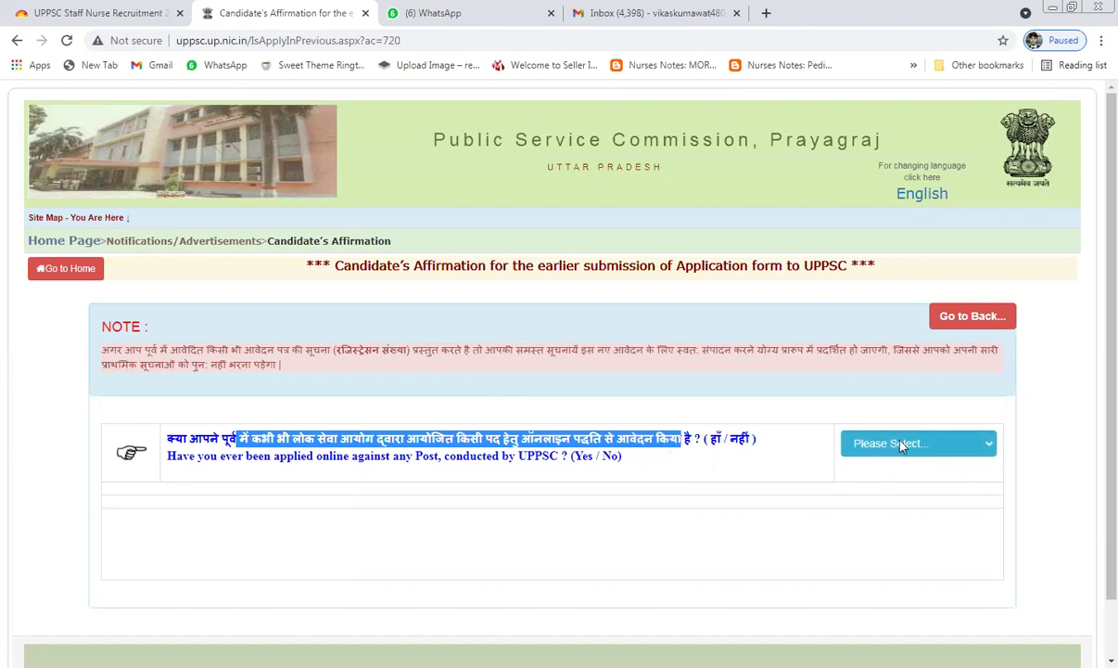
click(883, 491)
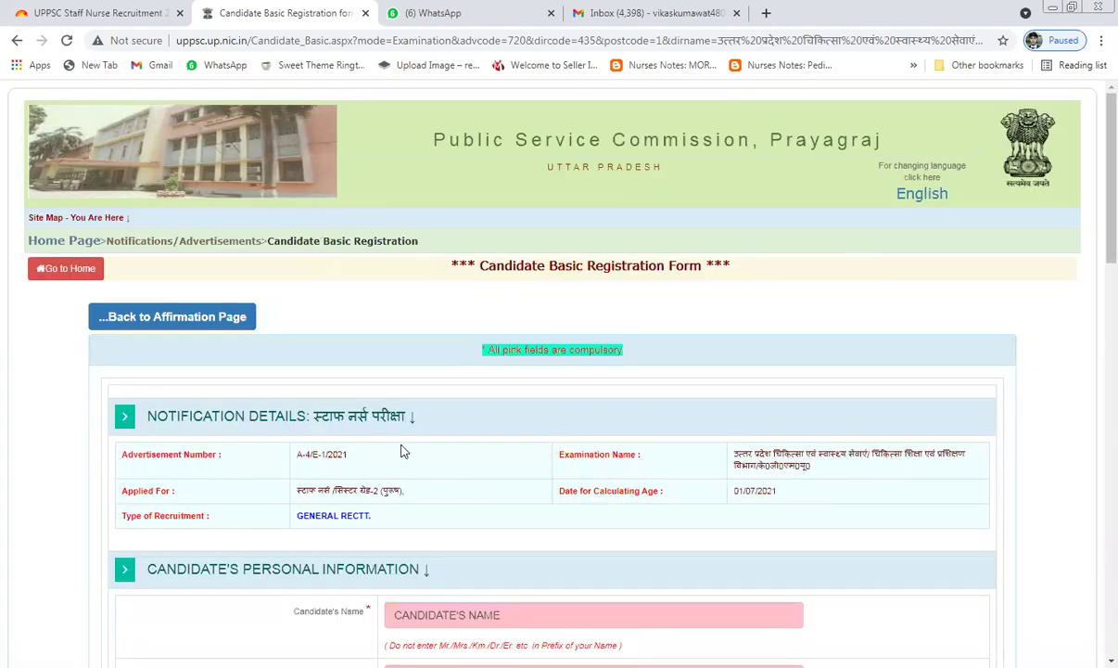
Step: Check the post applied for, then enter the candidate's name and father's/husband's name
scroll(357, 349, down, 2)
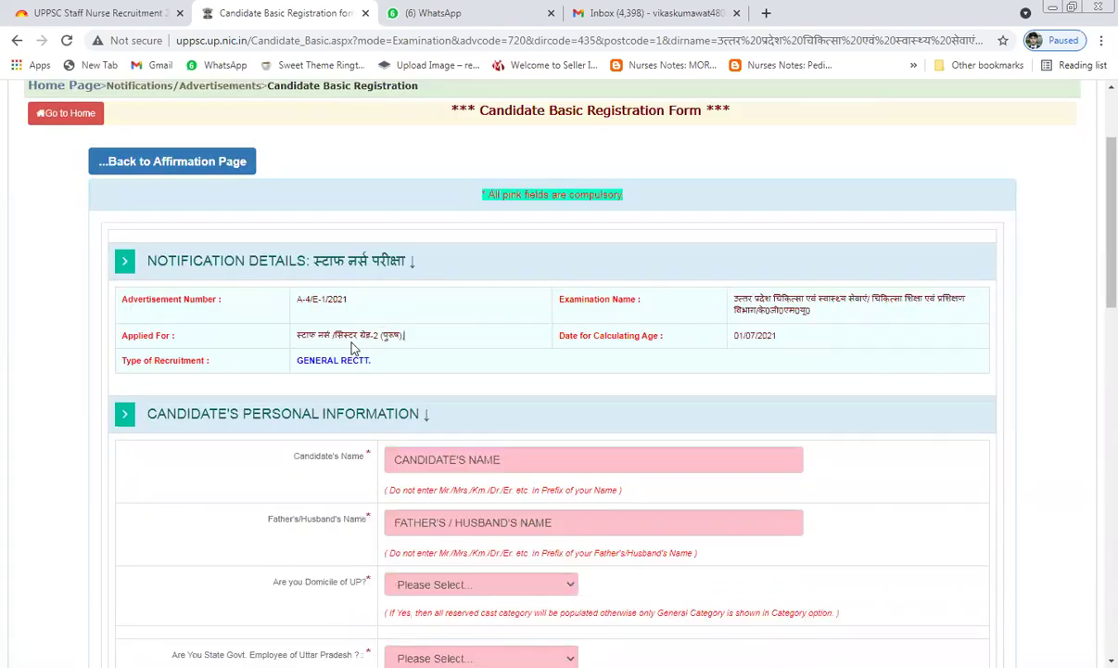
triple_click(296, 336)
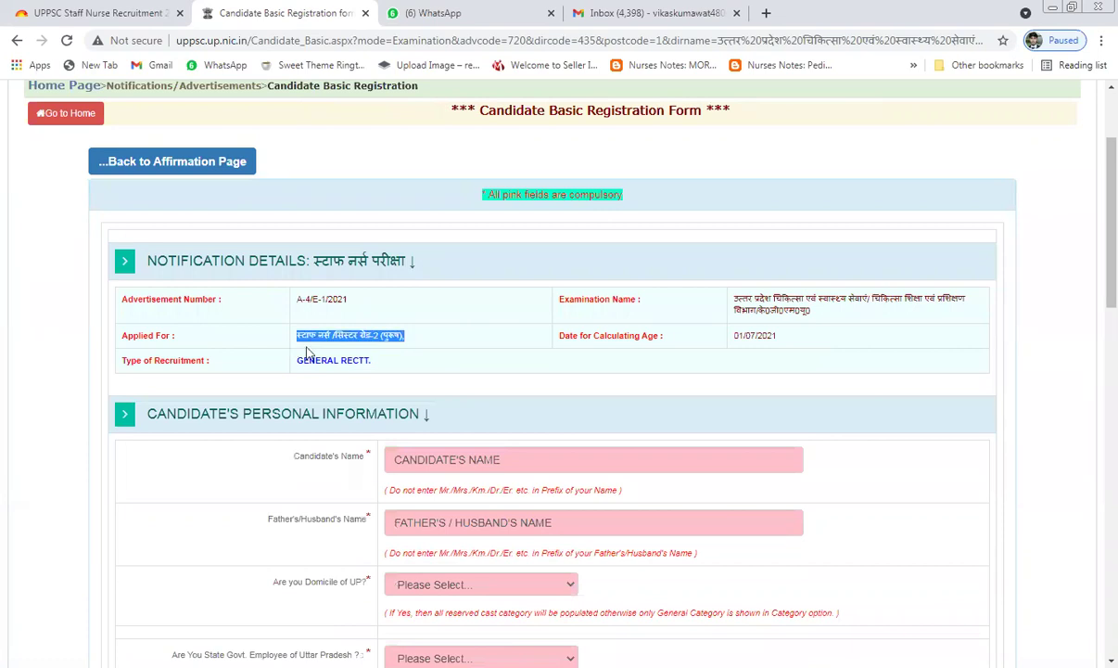
scroll(425, 374, down, 1)
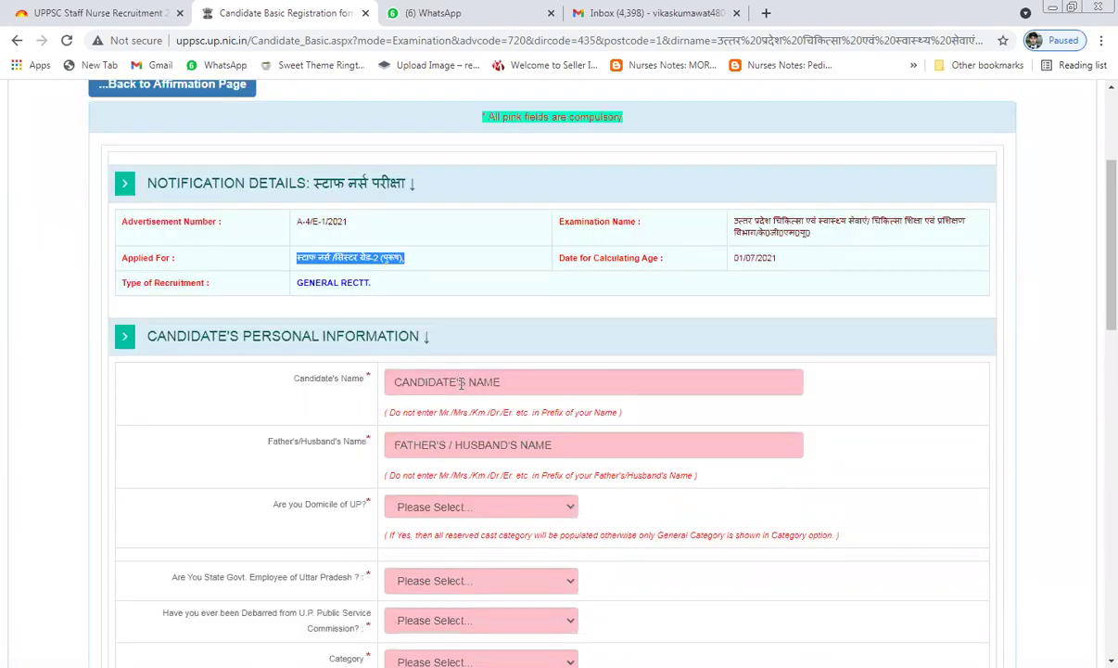
click(461, 383)
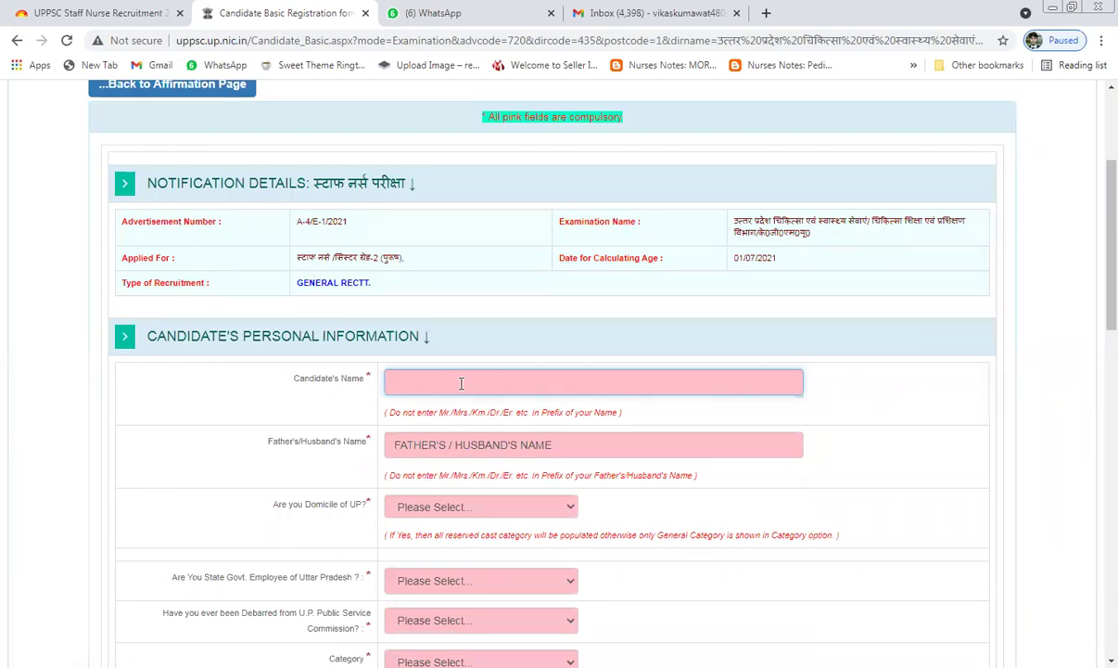
click(463, 443)
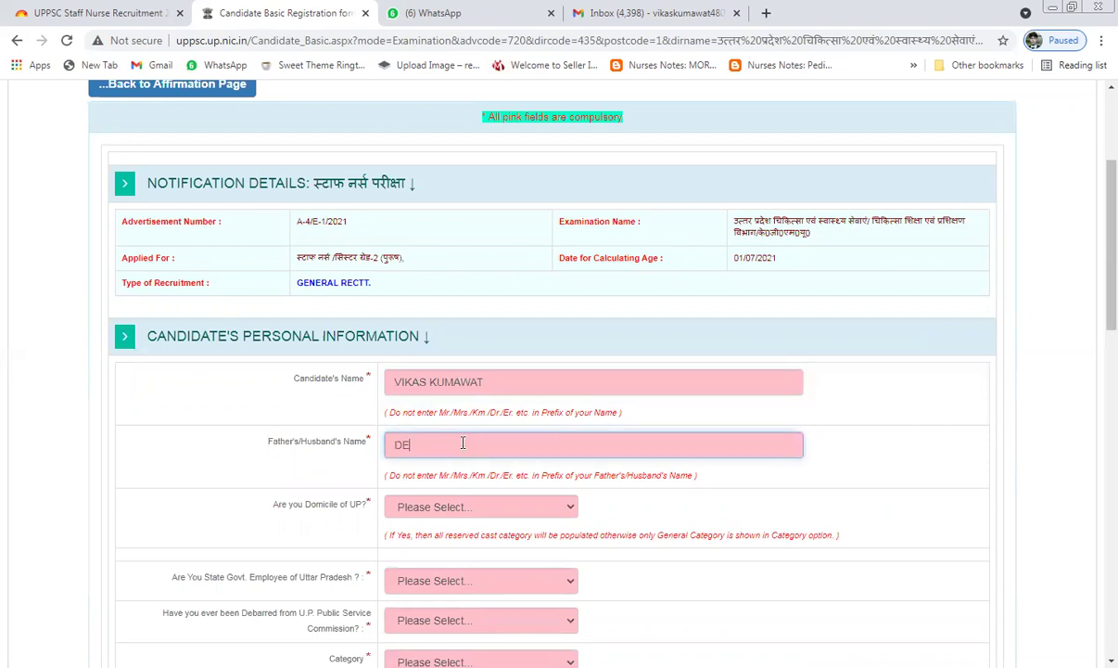
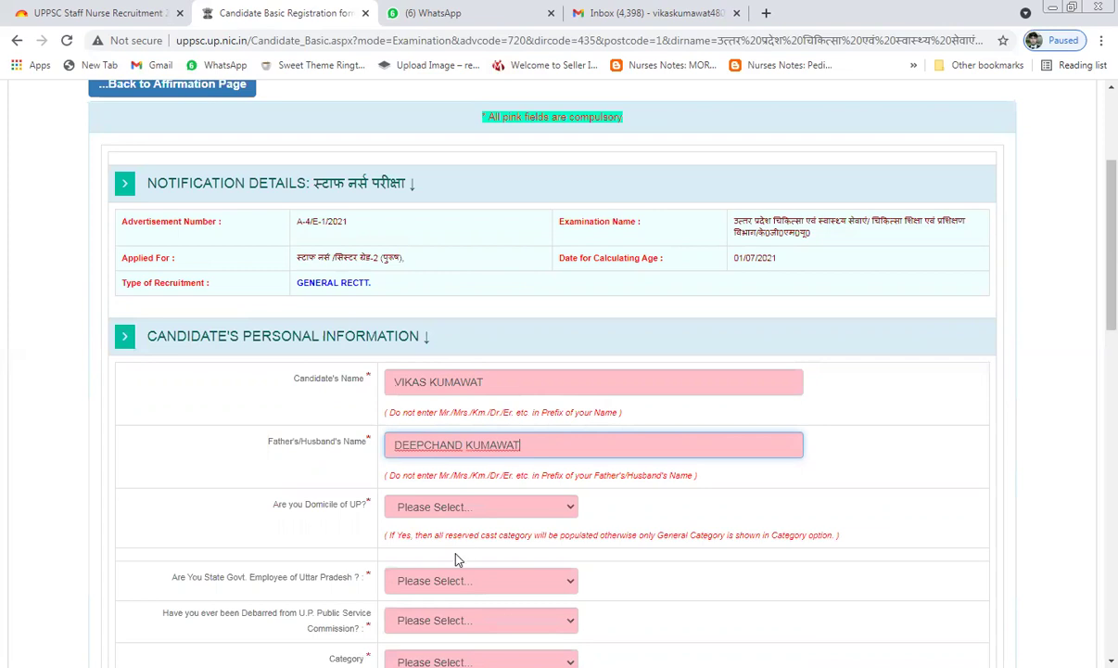
Step: Answer No for UP domicile, State Govt. Employee and Debarred, and set category सामान्य
click(473, 507)
click(468, 552)
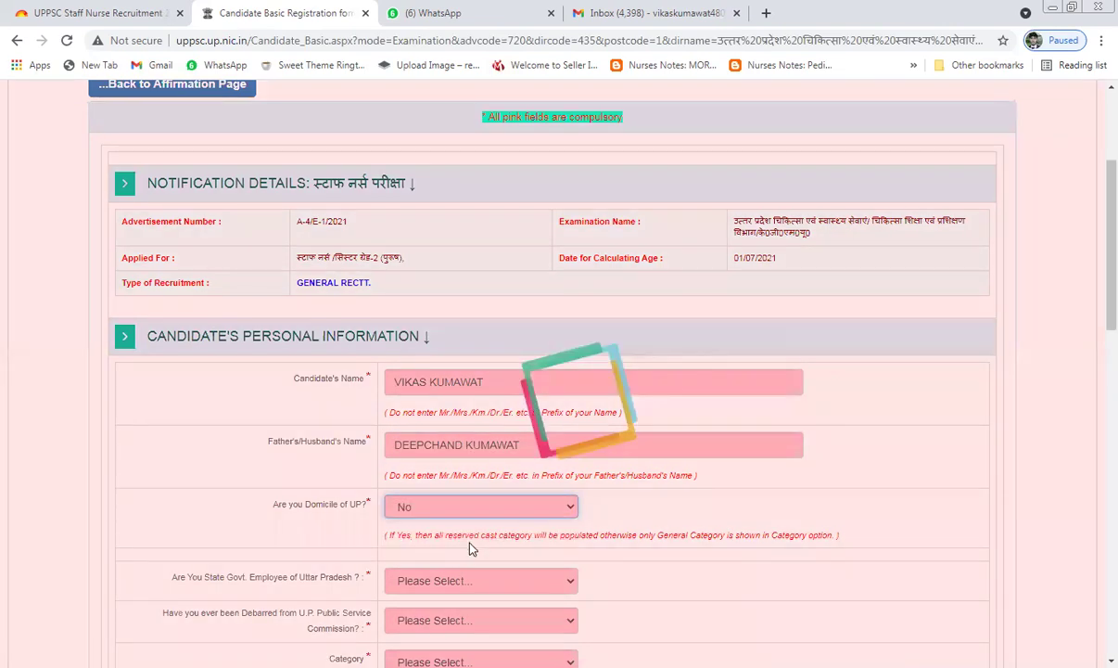
scroll(474, 536, down, 3)
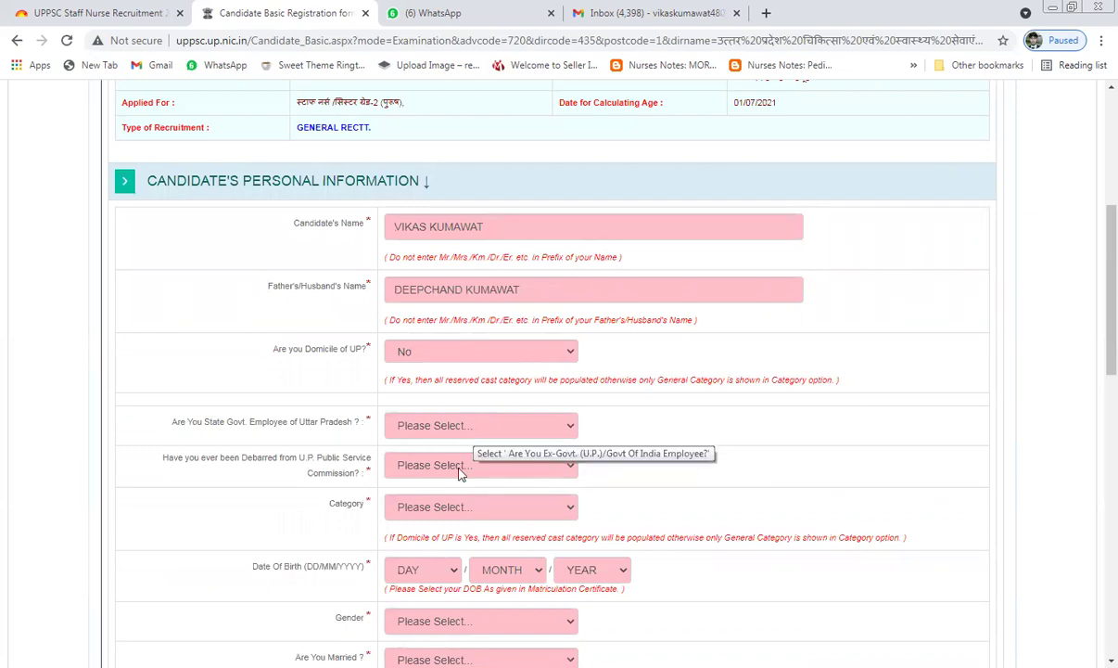
click(436, 430)
click(457, 460)
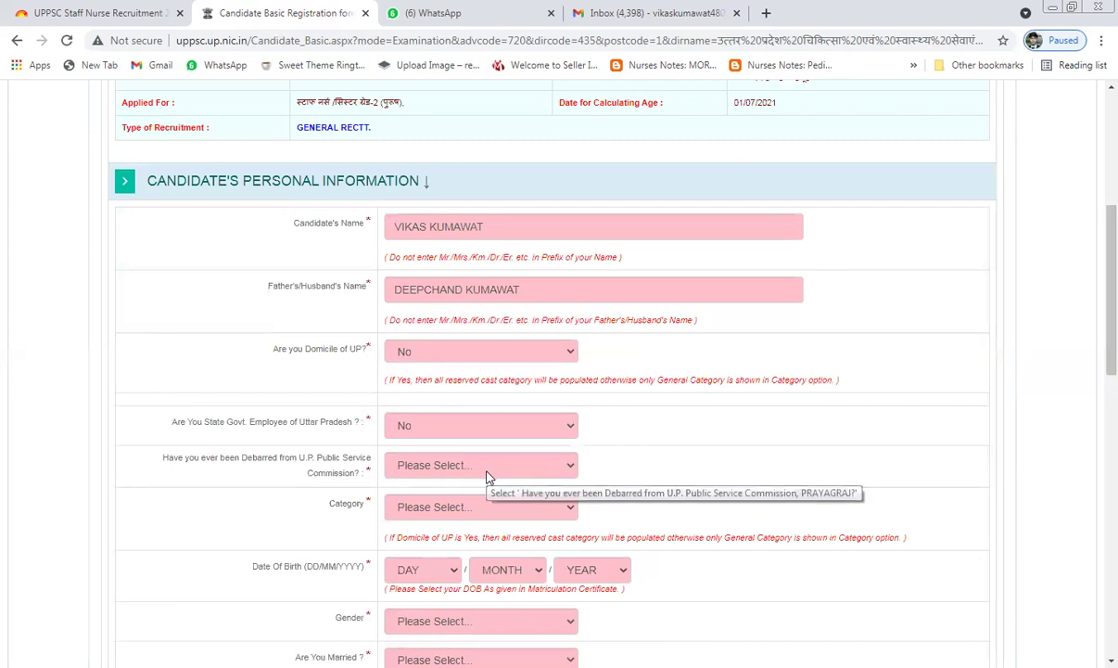
click(454, 505)
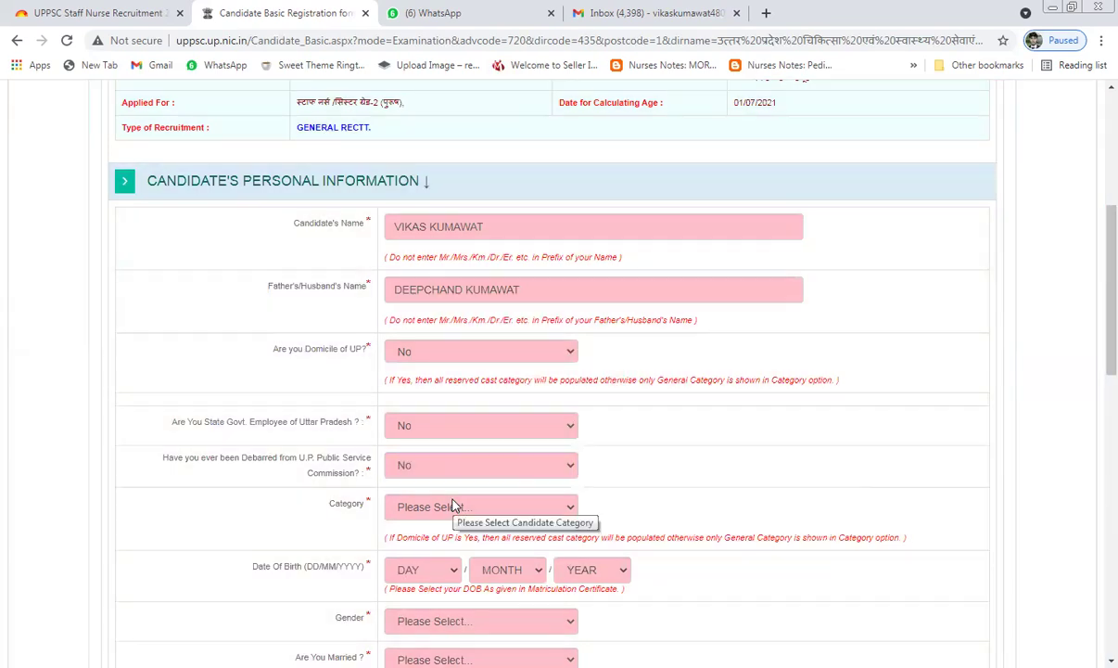
scroll(453, 361, down, 2)
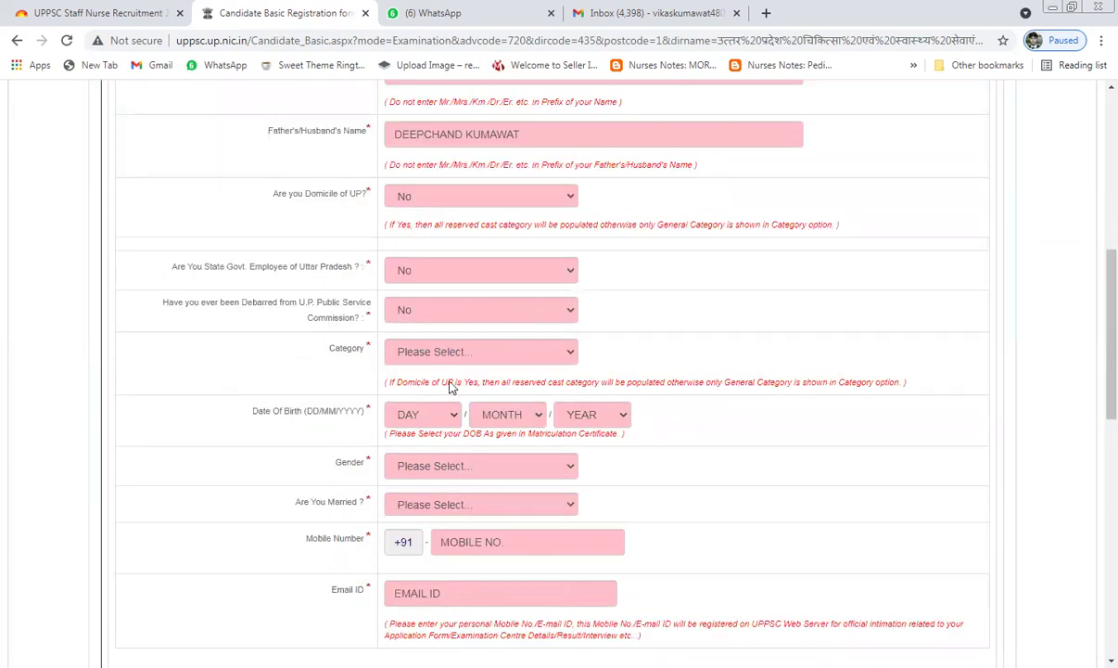
click(452, 388)
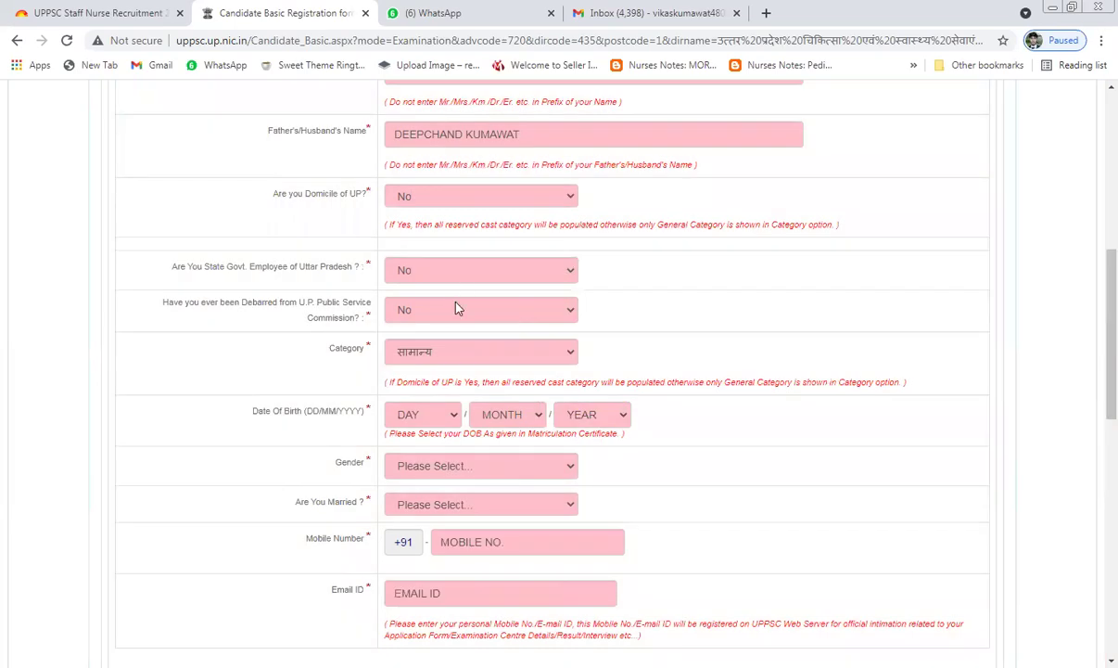
scroll(455, 308, up, 1)
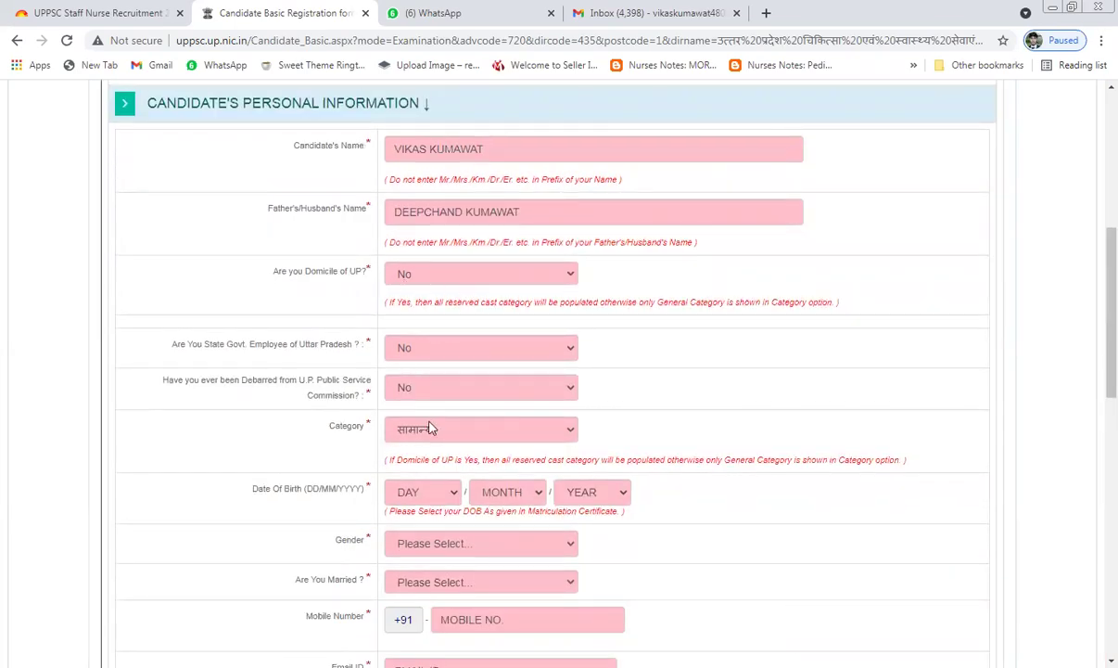
scroll(443, 429, down, 1)
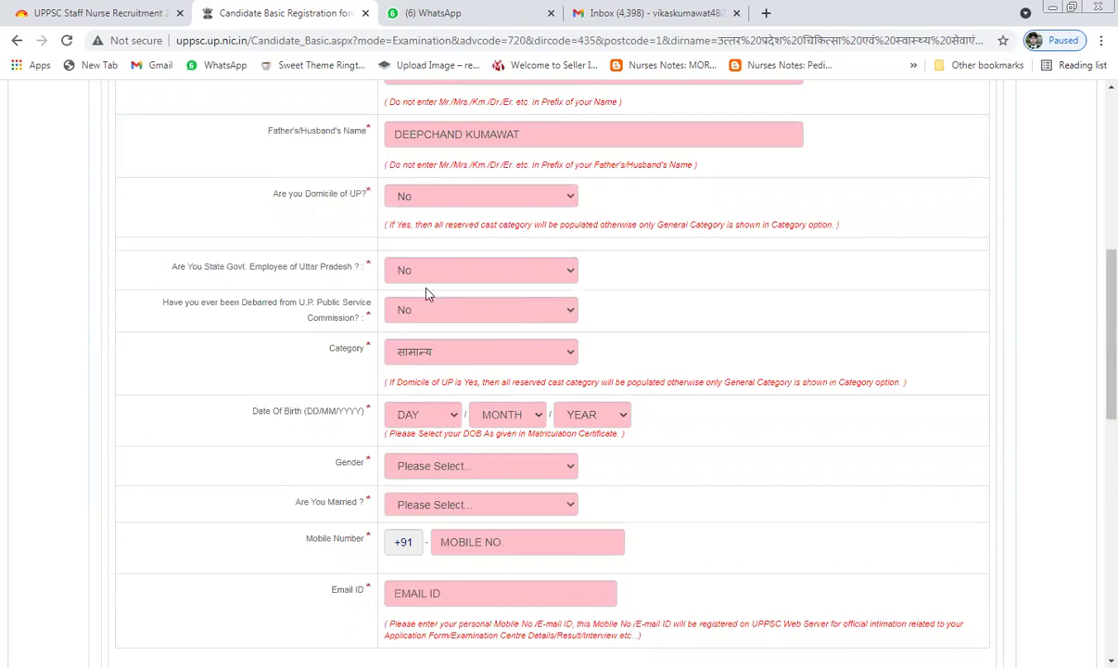
click(422, 415)
click(408, 278)
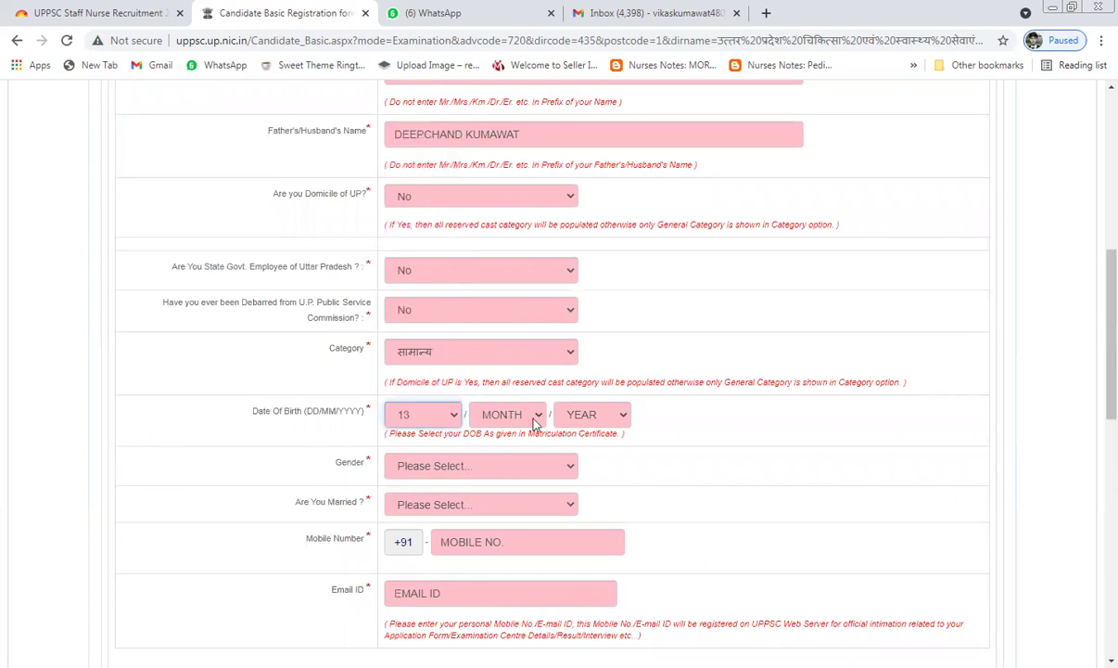
click(510, 415)
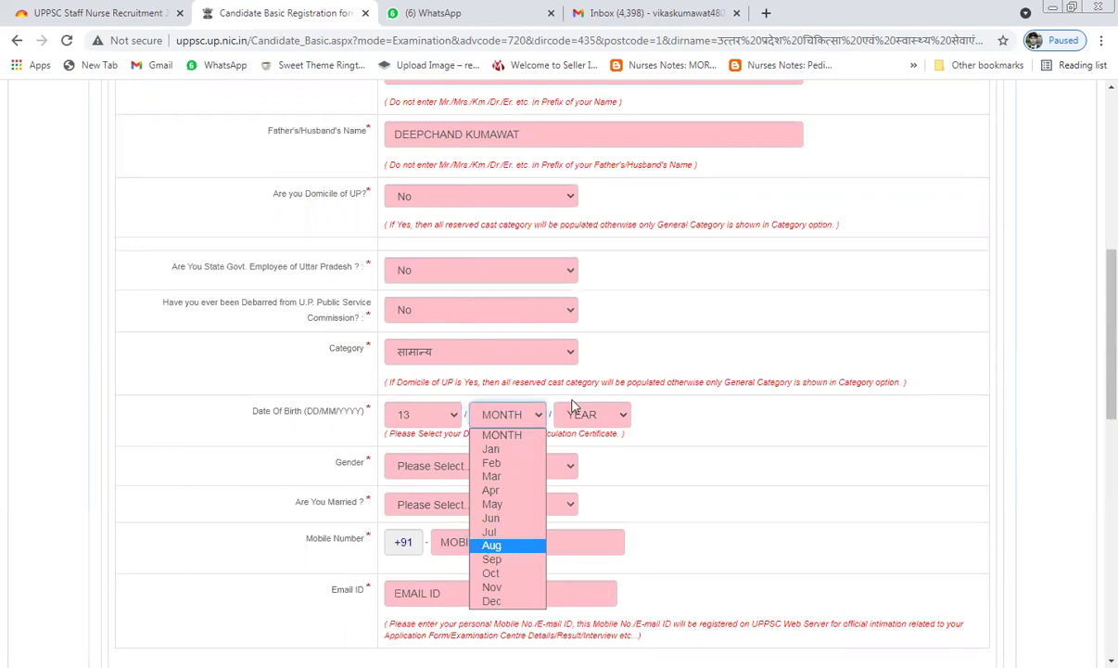
click(589, 422)
click(592, 414)
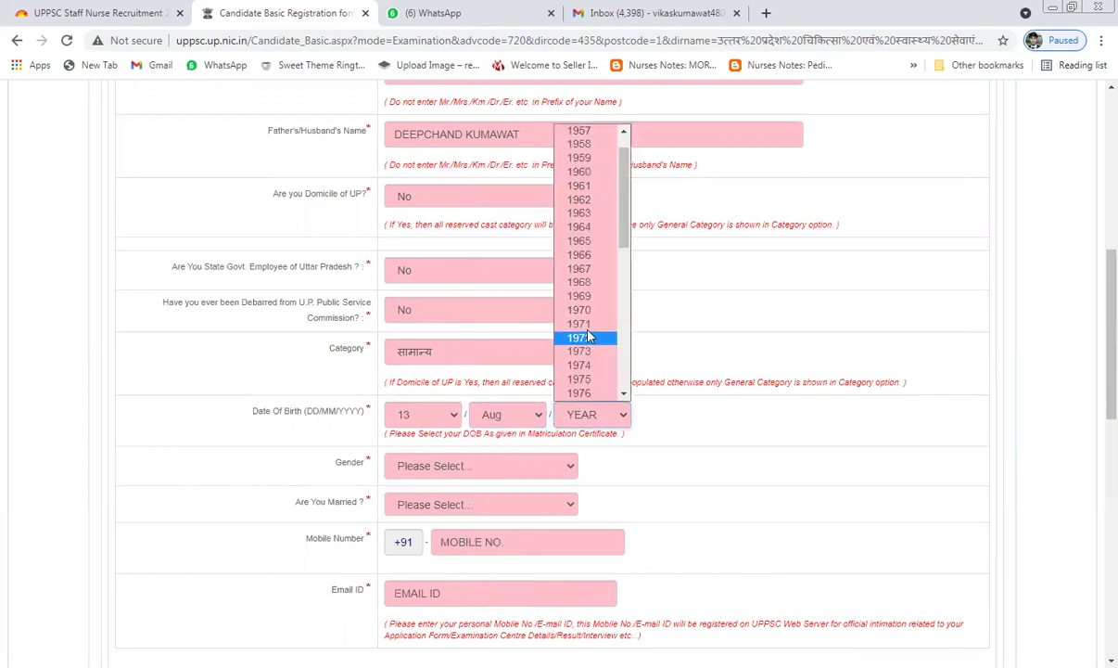
scroll(588, 336, down, 5)
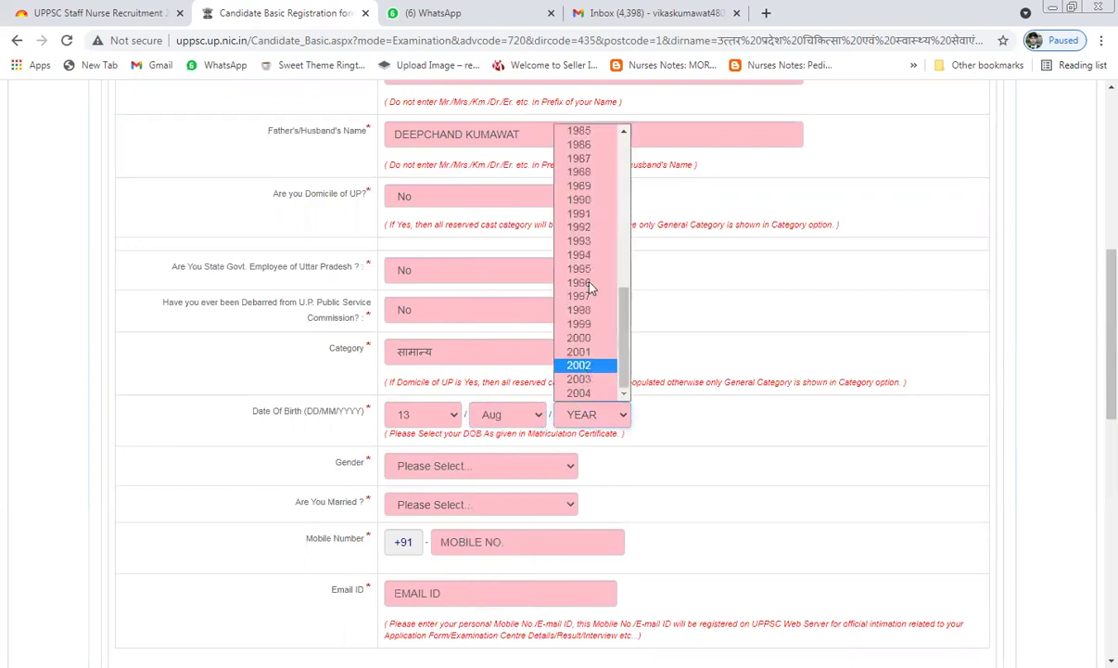
click(596, 174)
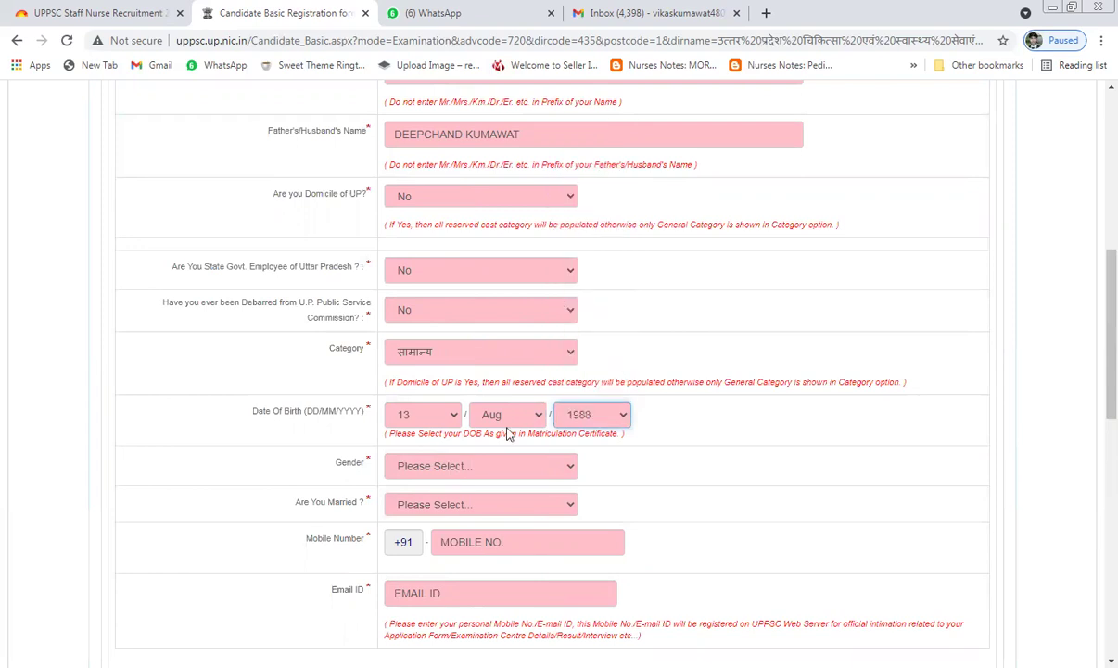
scroll(502, 434, down, 1)
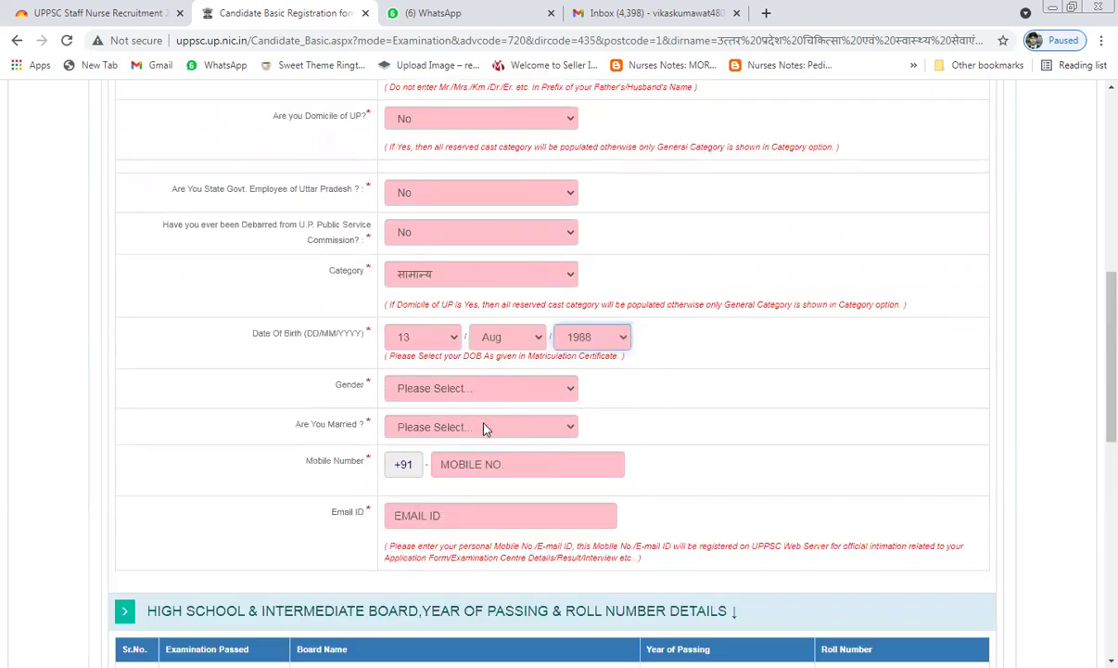
click(482, 388)
click(469, 368)
scroll(436, 278, down, 2)
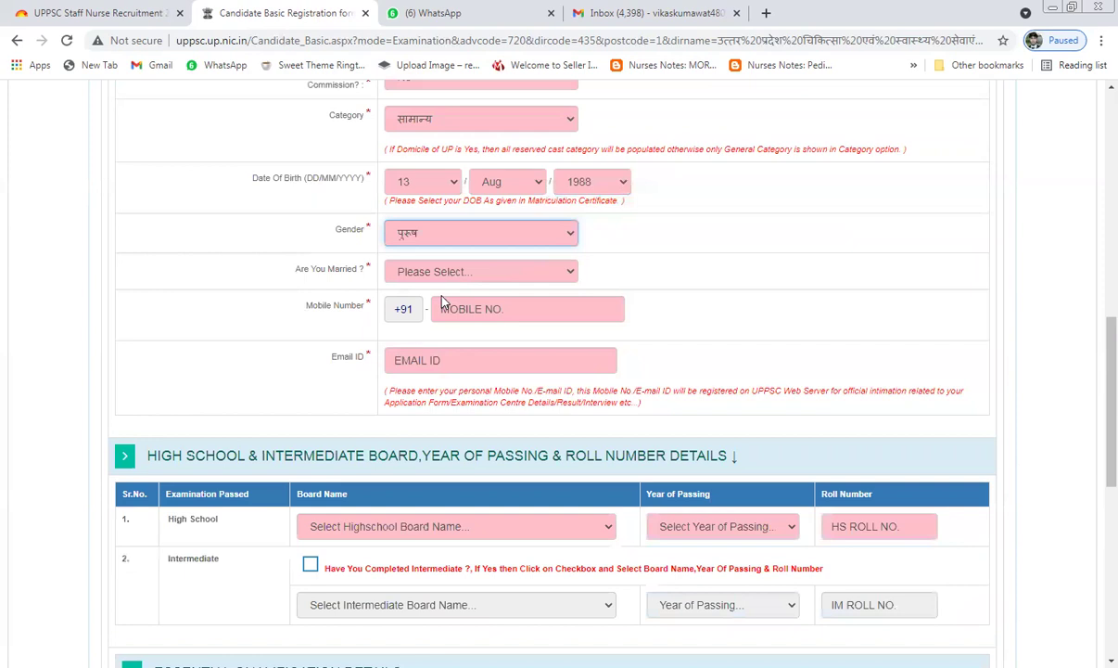
key(Tab)
key(n)
Step: Enter the candidate's mobile number and e-mail address
click(470, 312)
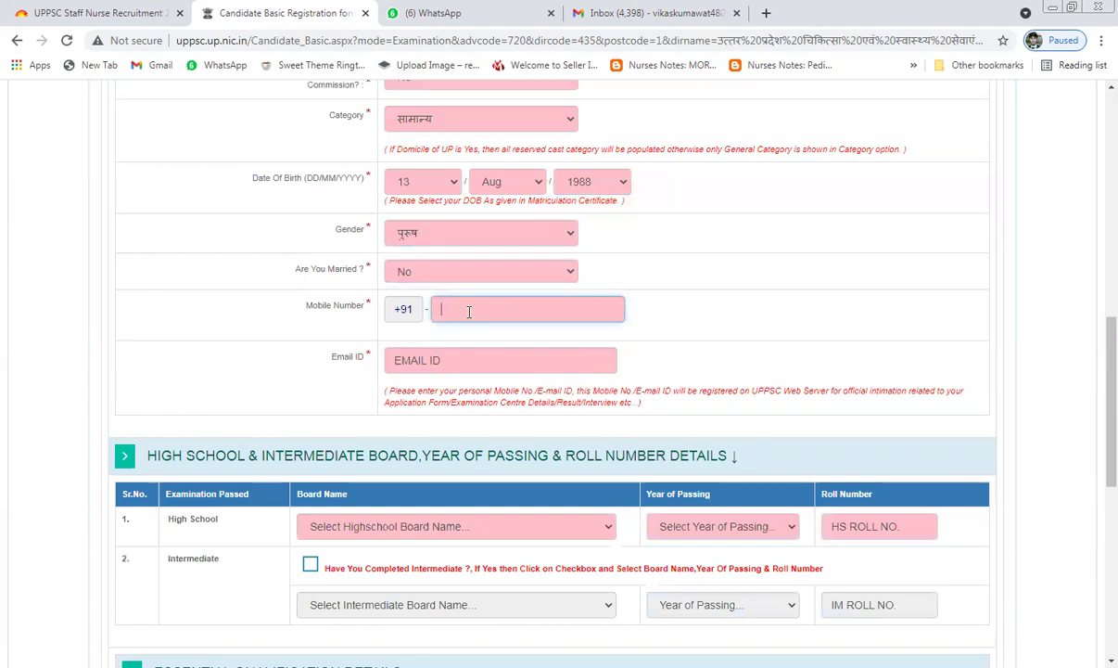
click(441, 367)
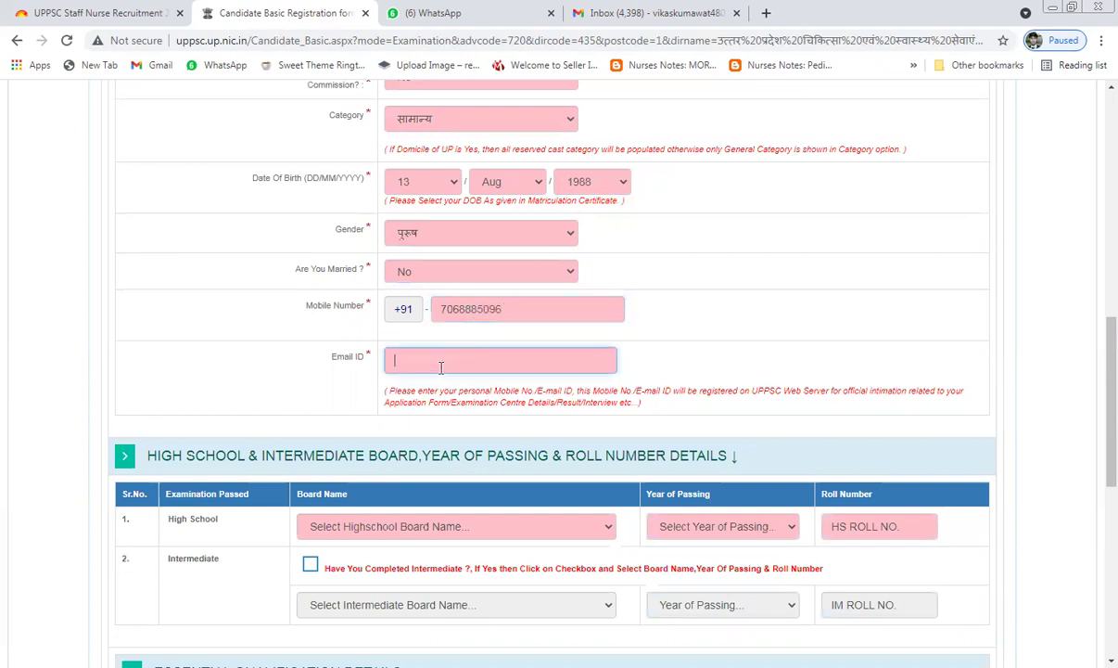
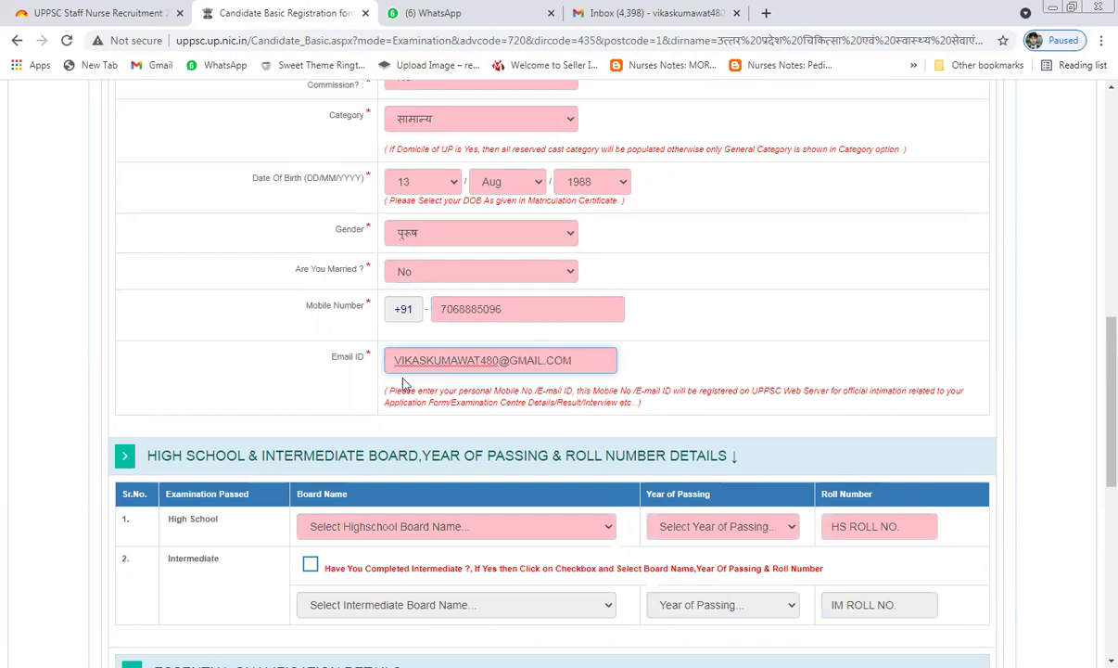
Step: Select OTHER BOARD as the High School board
scroll(399, 383, down, 2)
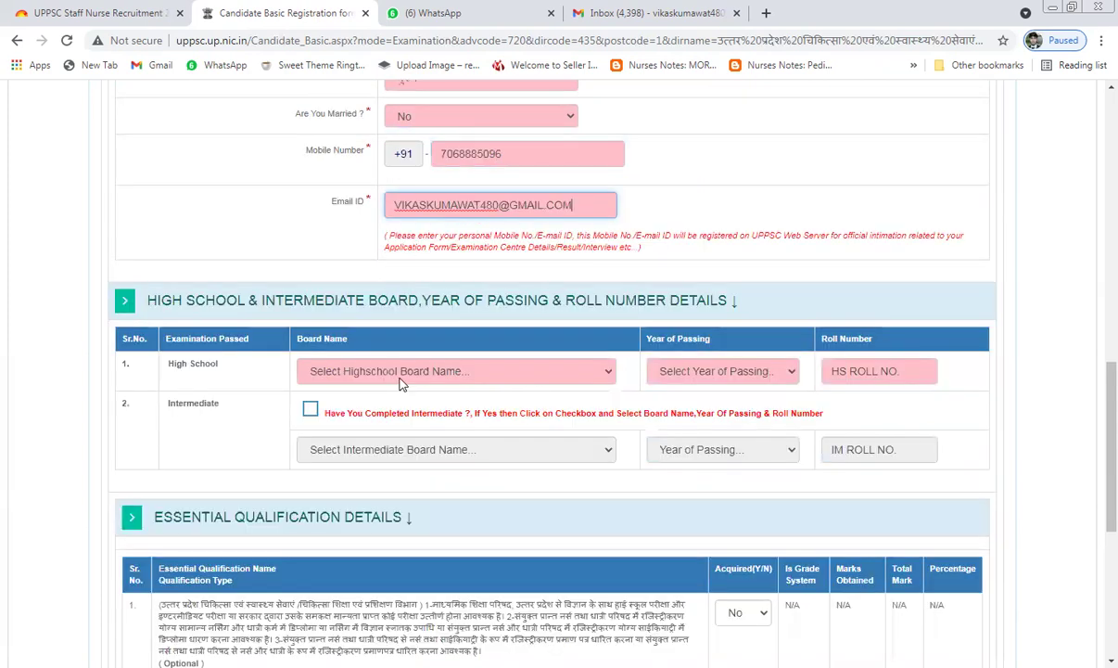
click(400, 383)
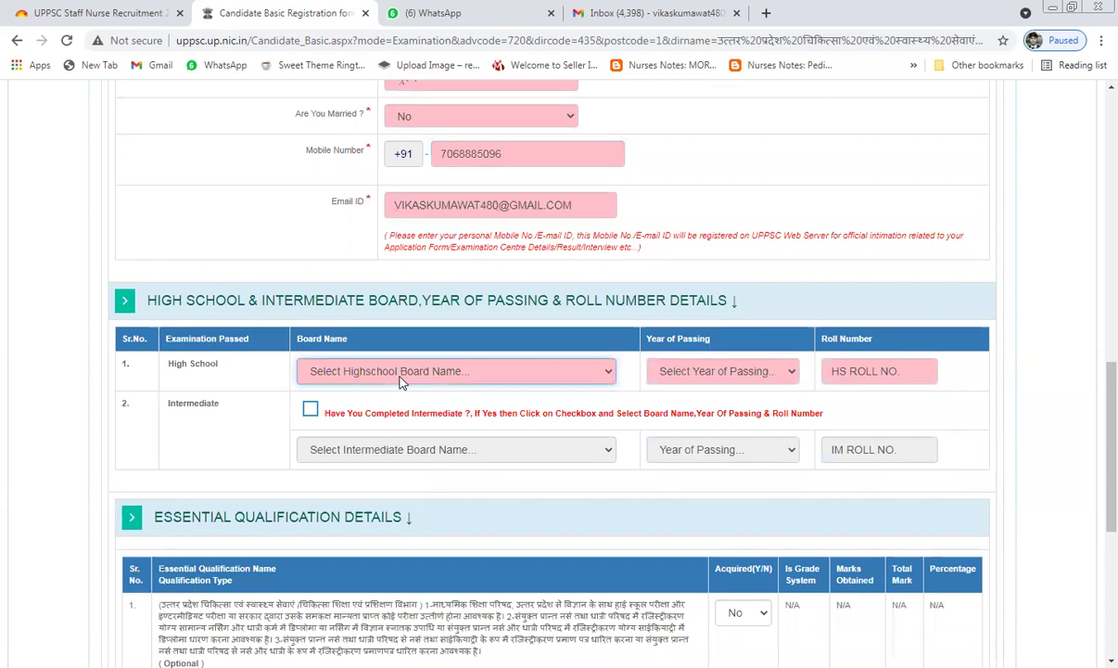
scroll(402, 383, down, 2)
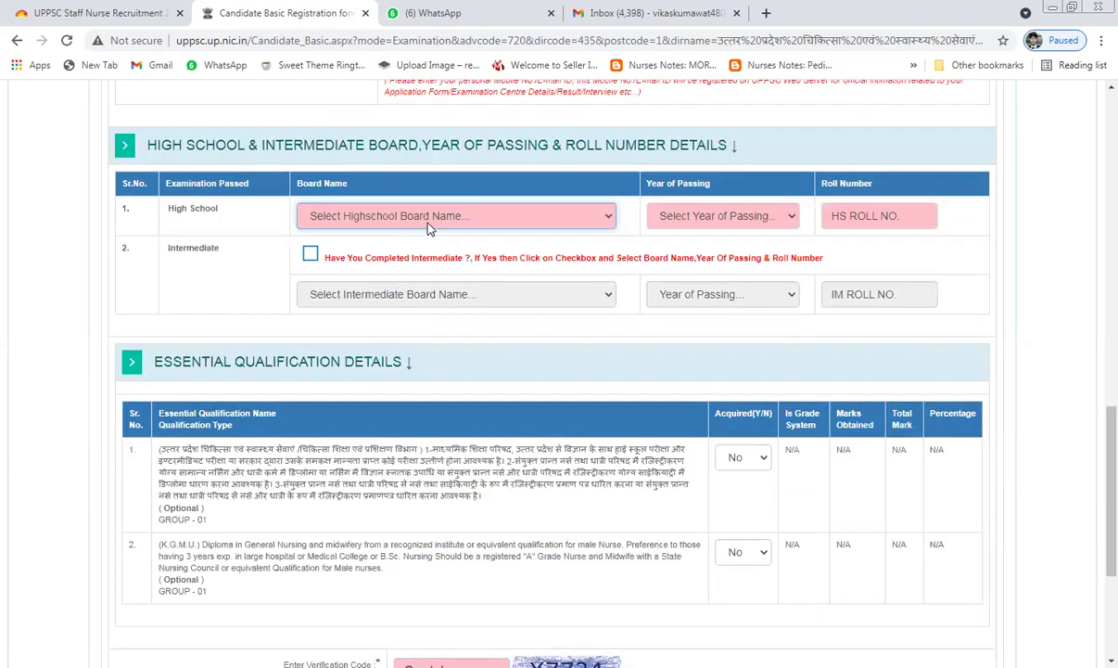
key(alt+Down)
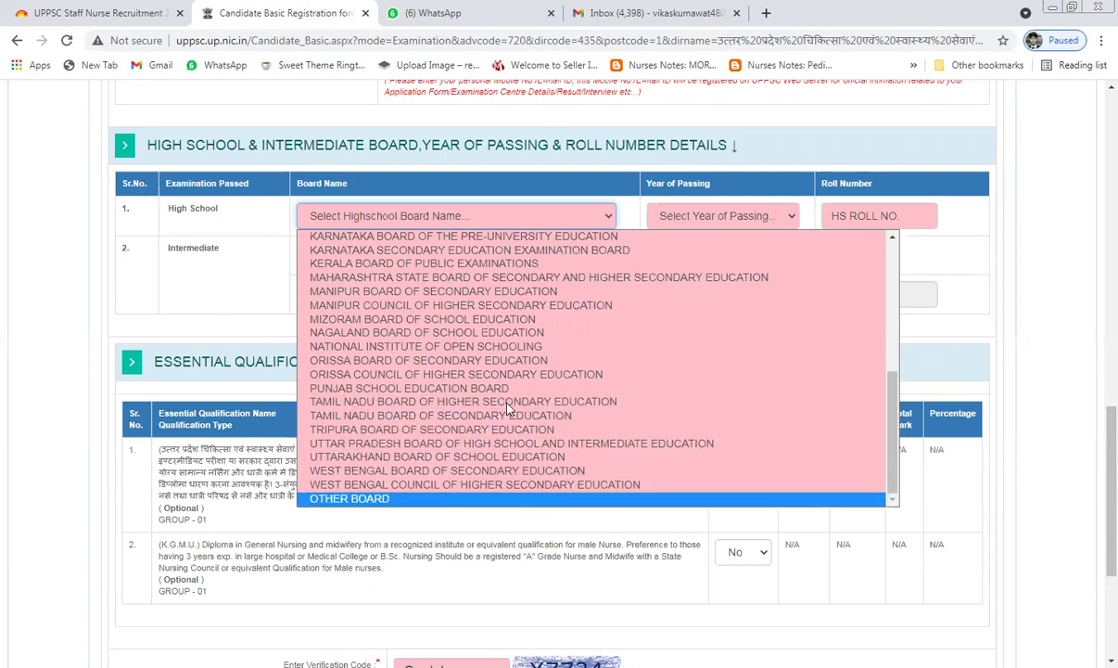
click(521, 499)
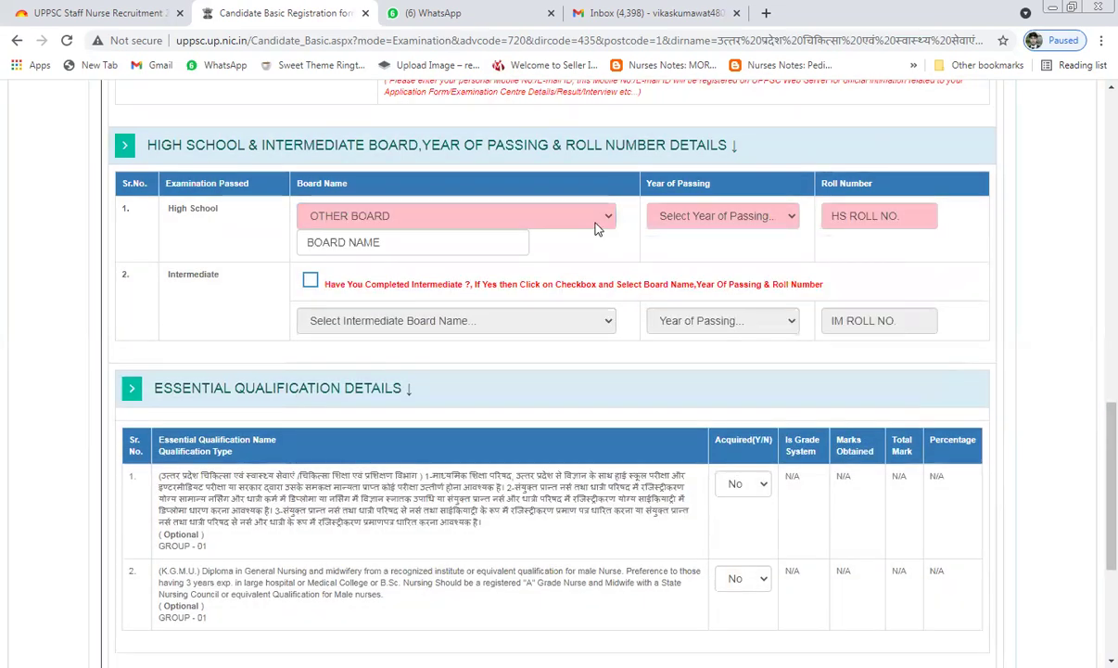
click(454, 215)
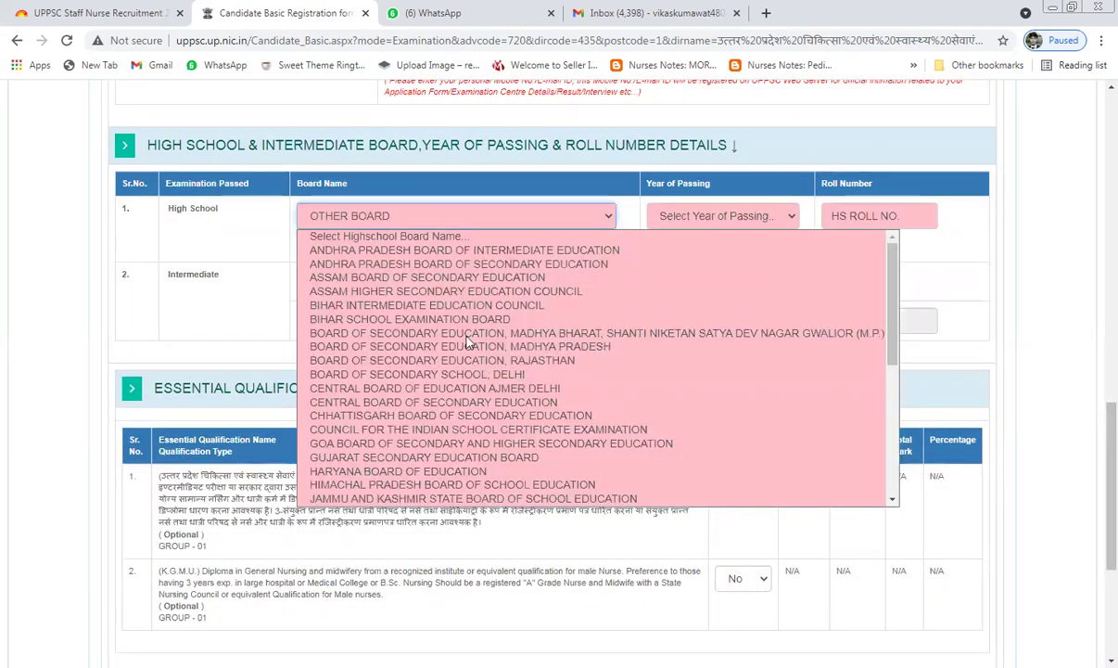
scroll(449, 389, down, 3)
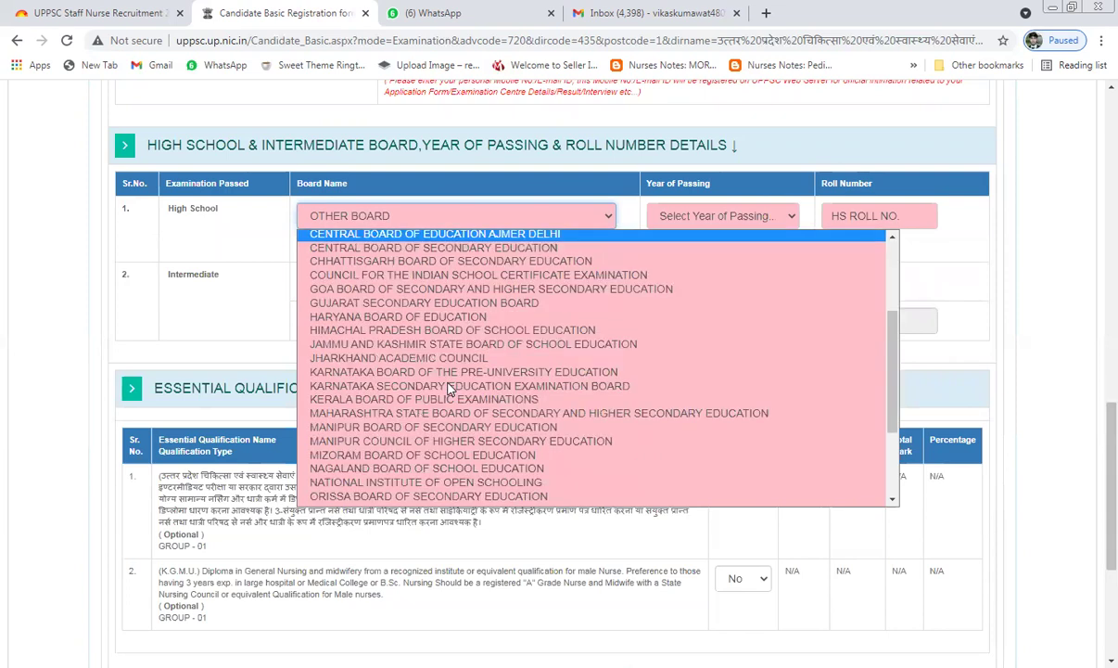
scroll(449, 389, down, 3)
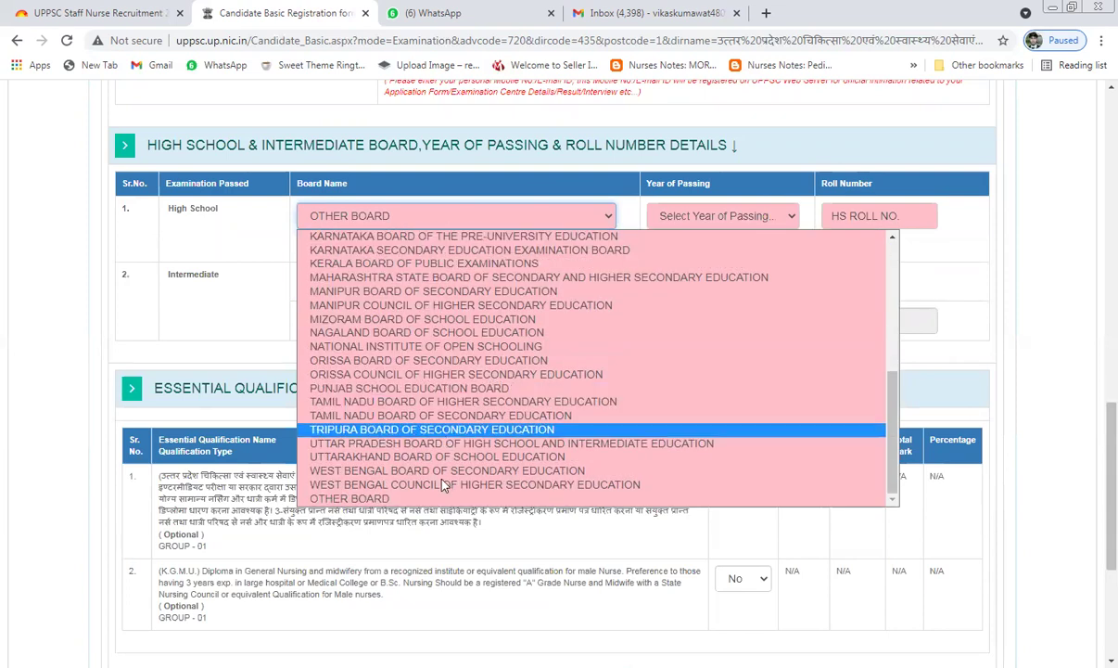
key(Return)
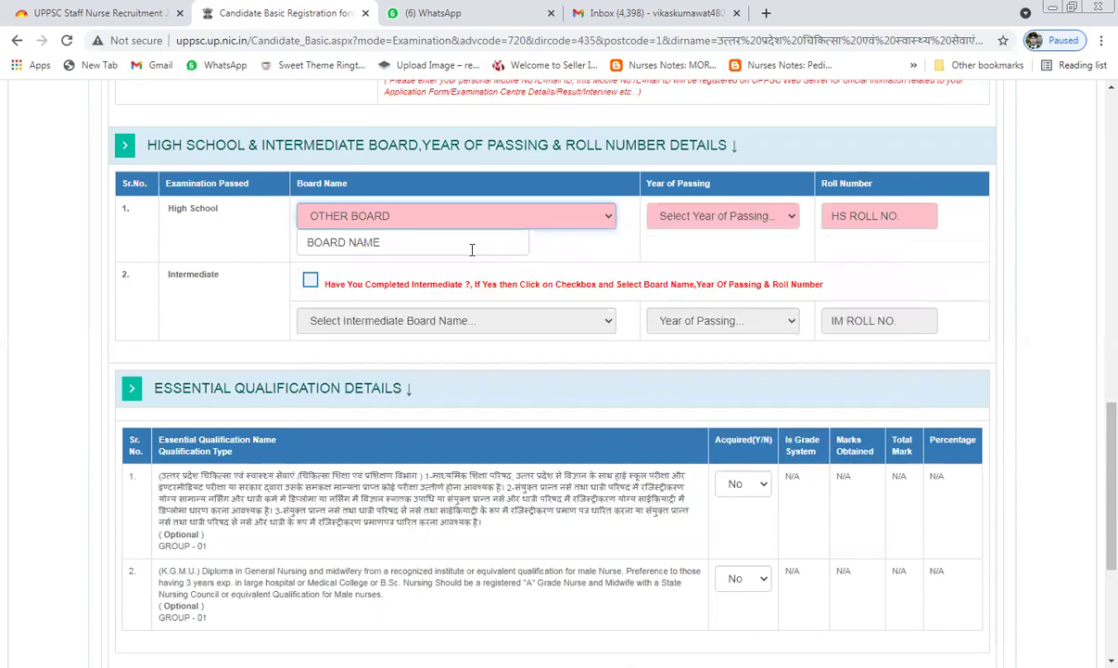
Step: Enter 'MADHYAMIC SIKHSHA BOARD AJMER RAJASTHAN' as the High School board name
click(449, 244)
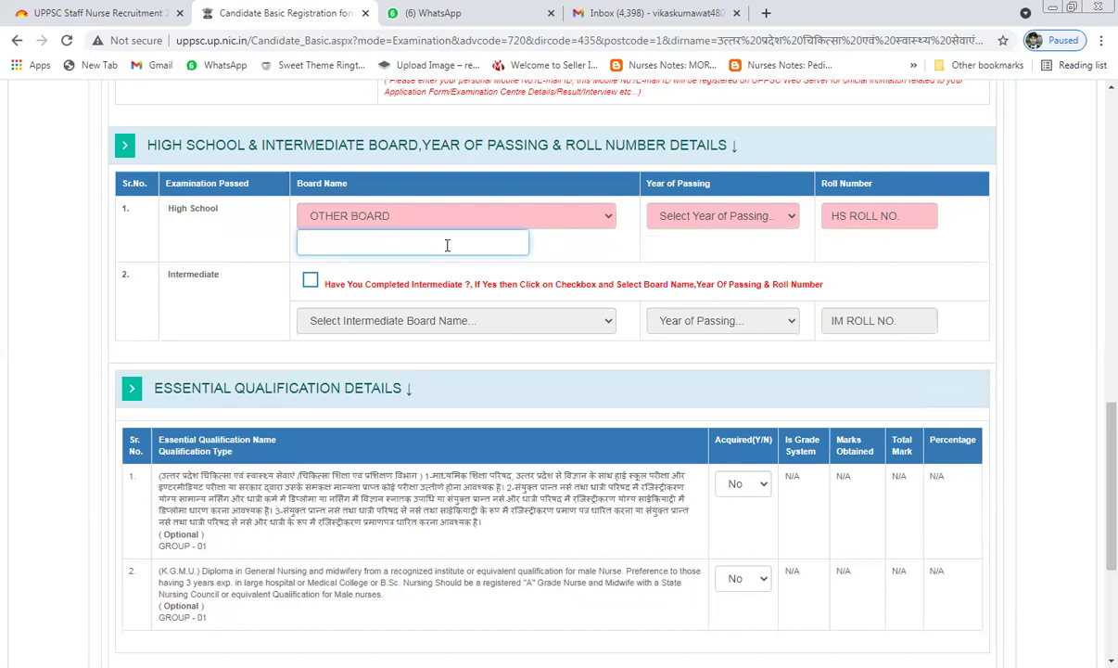
text(mAD)
key(BackSpace)
key(BackSpace)
key(BackSpace)
text(MADHYAMIC S)
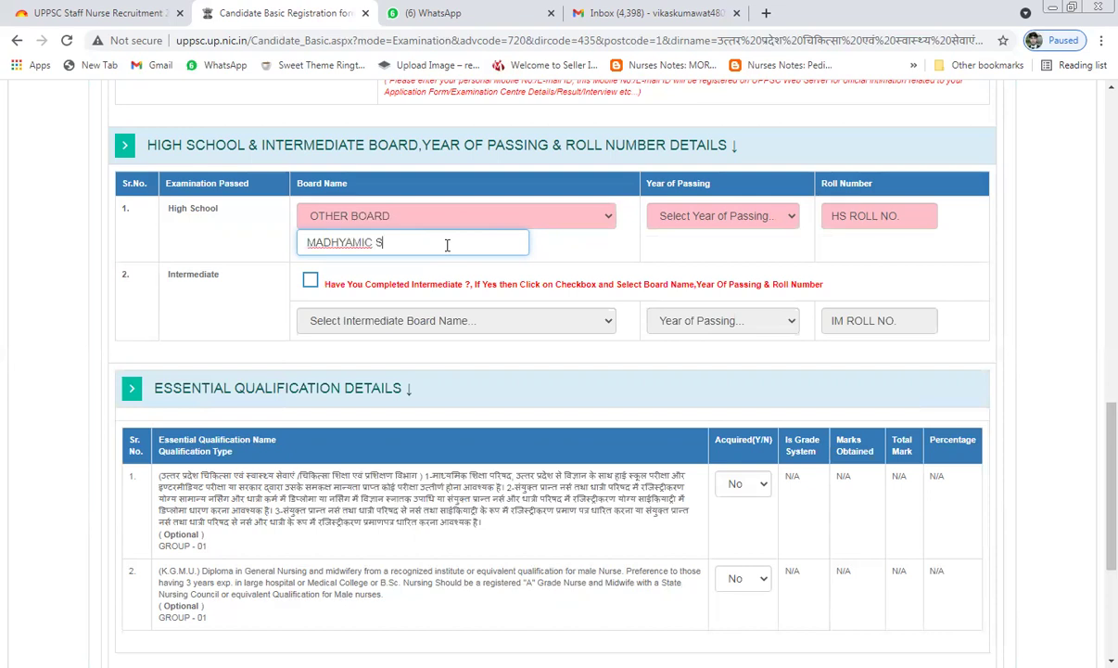
text(IKHSHA BOARD AJMER T)
key(BackSpace)
text(RAJAS)
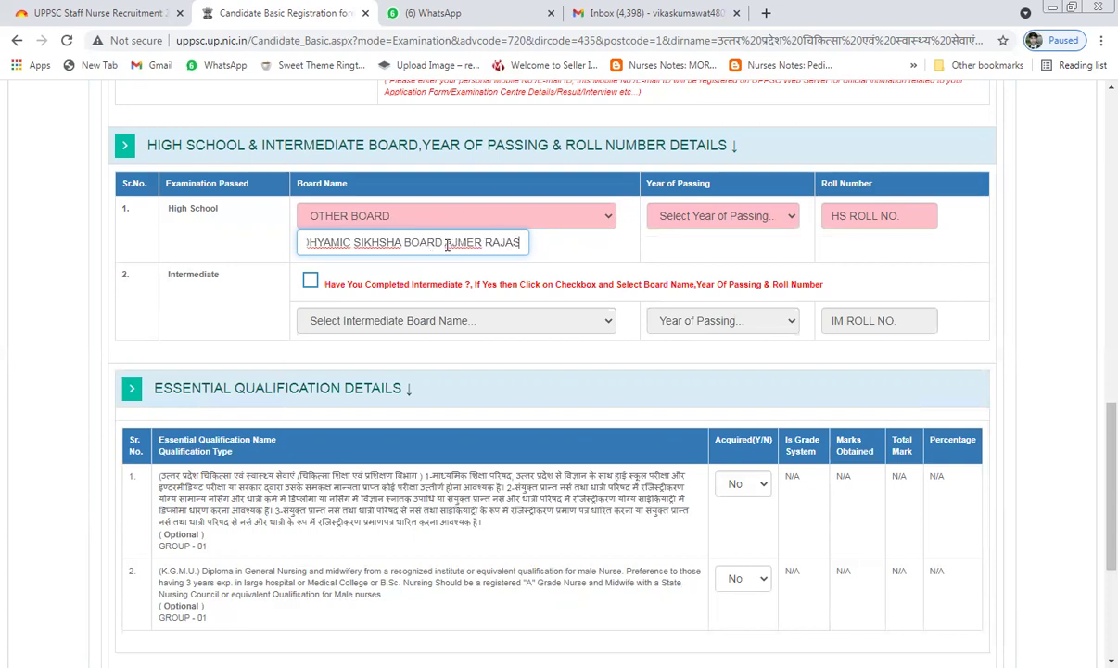
text(THAN)
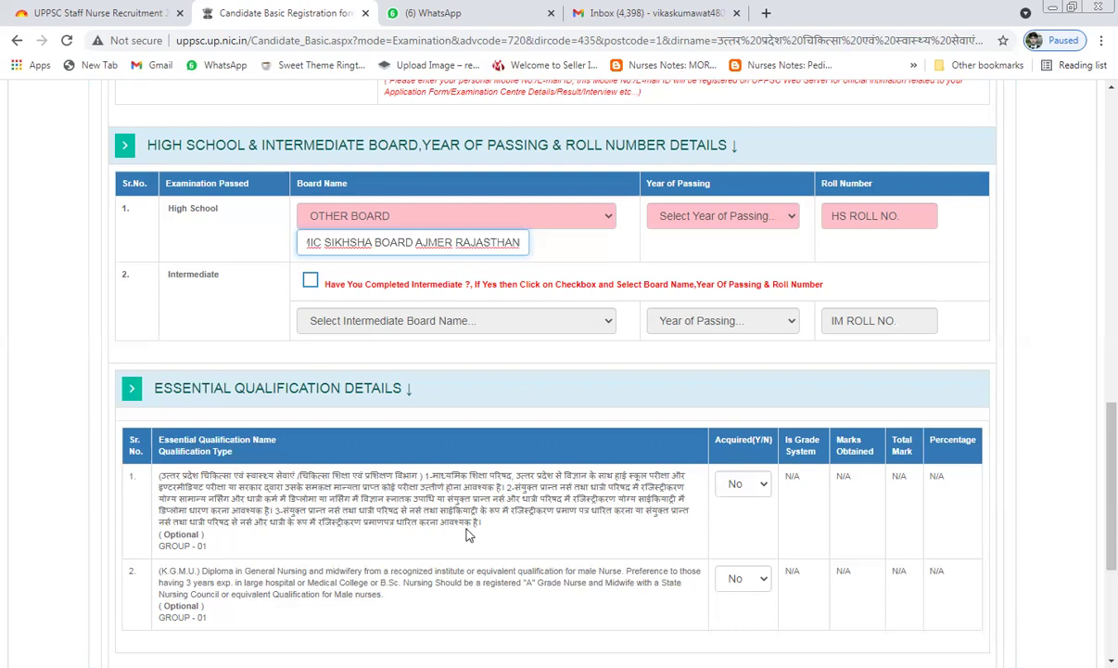
click(468, 534)
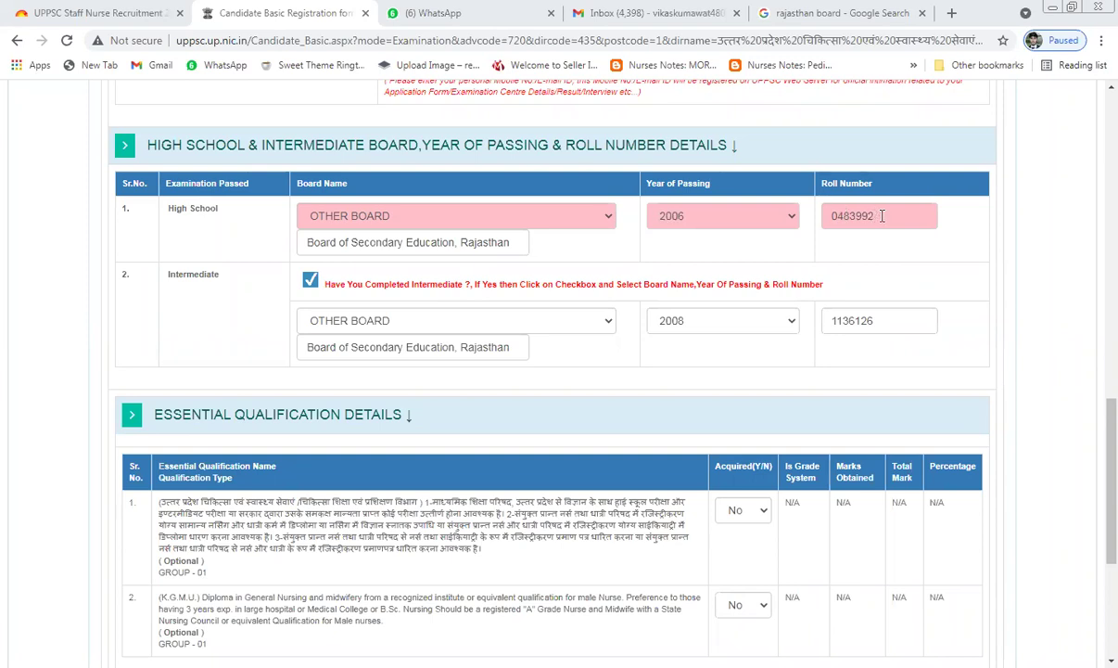
drag(882, 216, 827, 226)
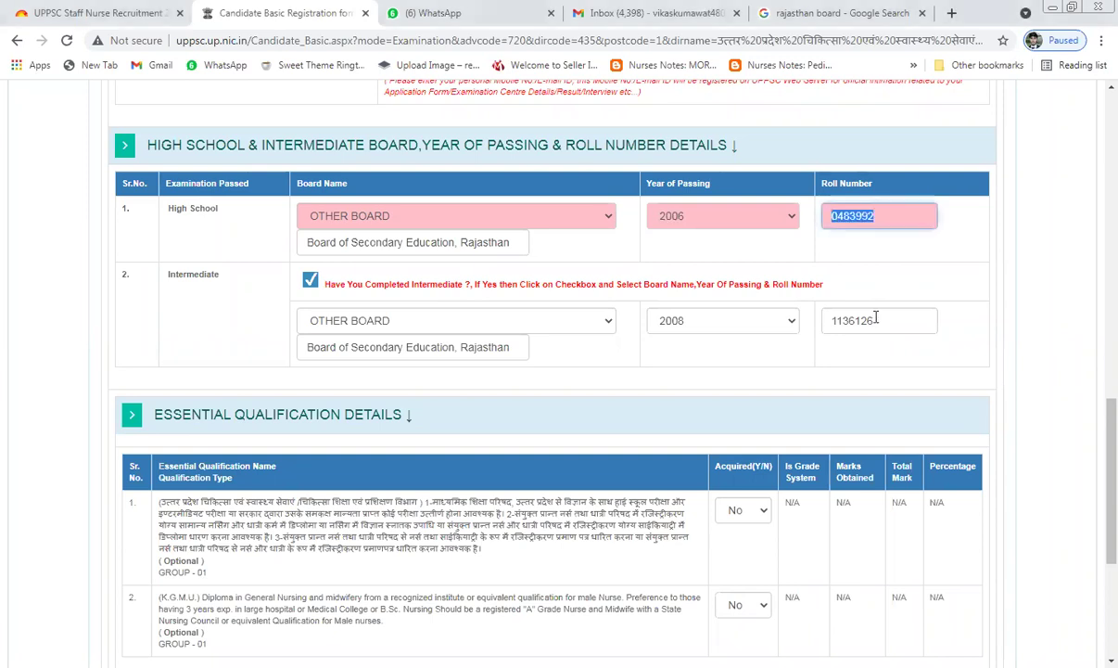
double_click(831, 321)
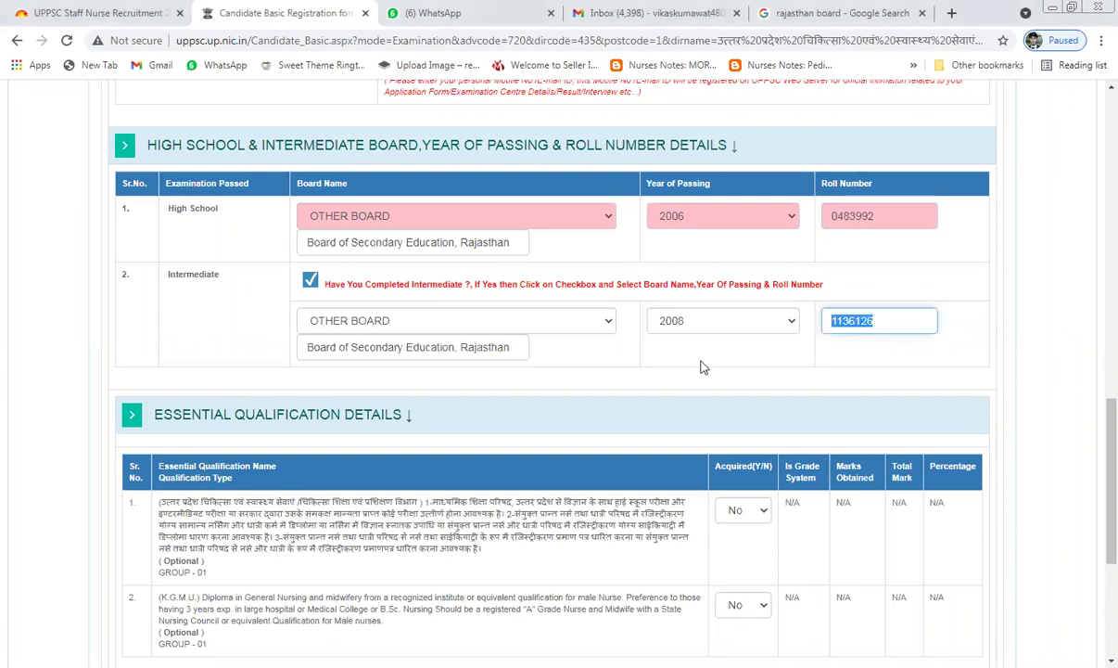
click(523, 353)
Step: Verify the entered verification code and run Validate & Preview on the form
scroll(522, 360, down, 1)
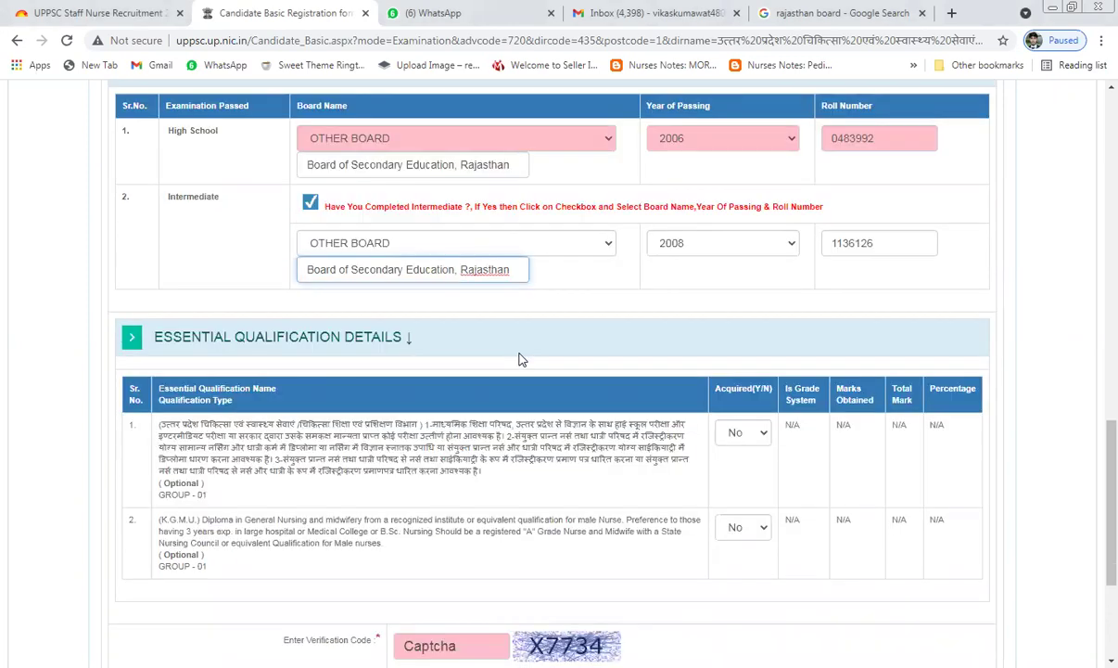
scroll(601, 355, down, 1)
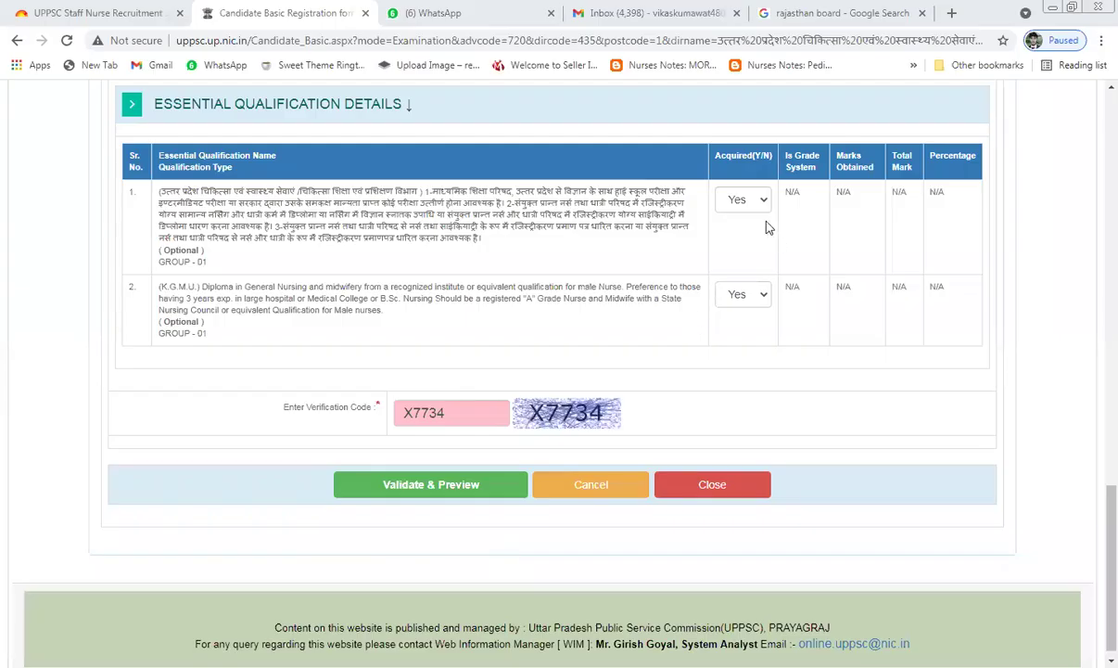
double_click(436, 414)
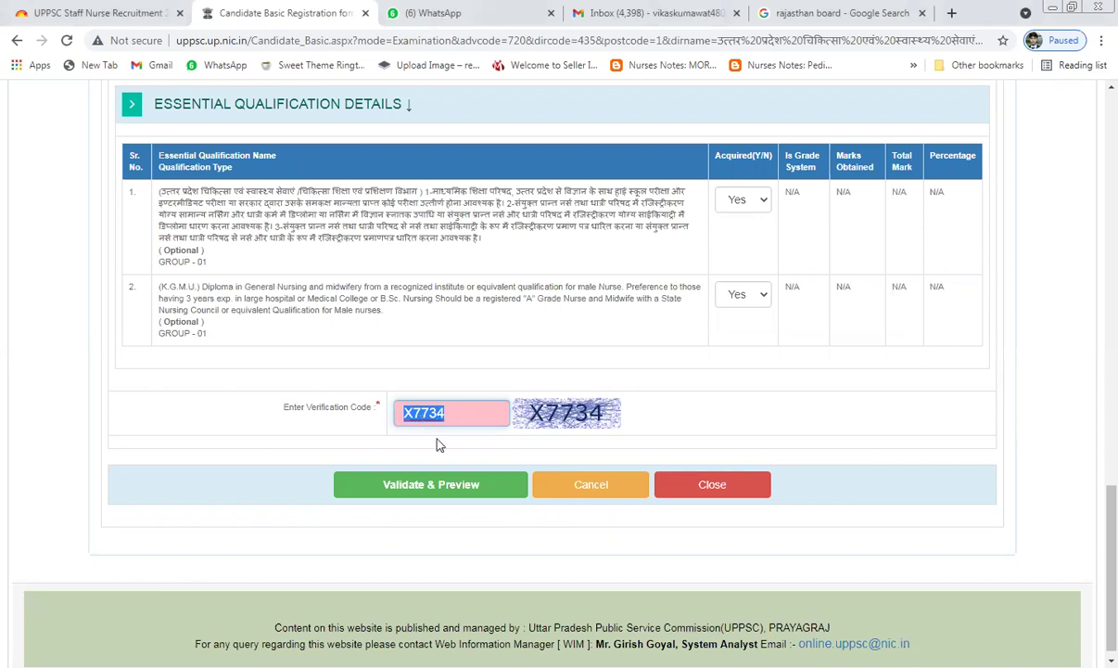
click(424, 492)
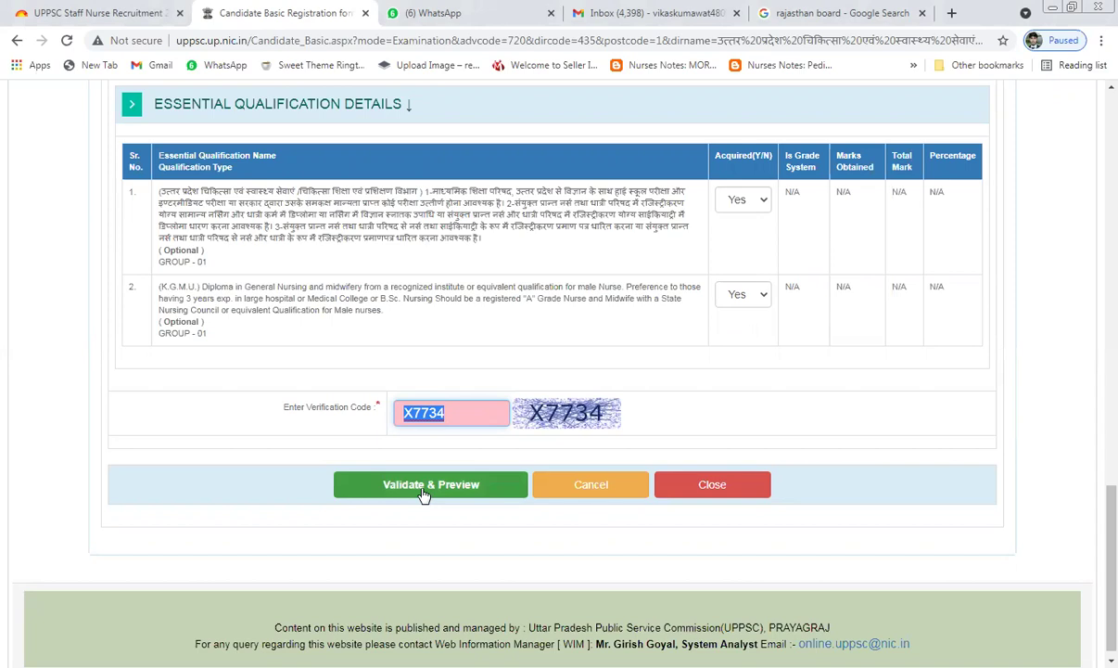
click(420, 489)
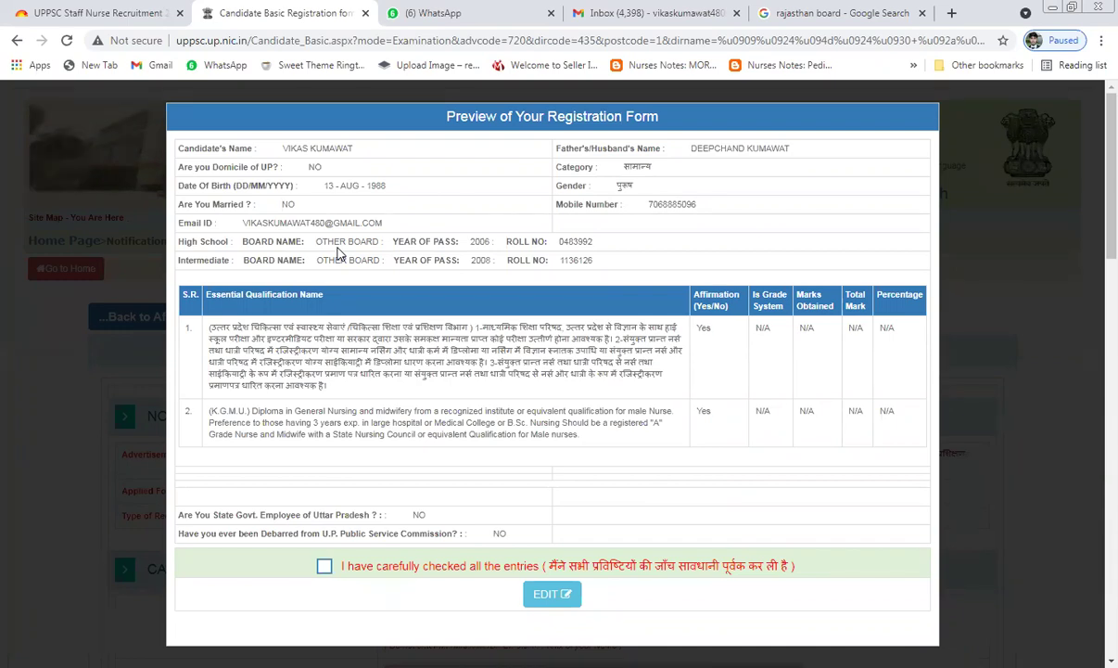
Step: Confirm all entries were checked, submit the application, and accept the fee payment notice
scroll(330, 568, down, 1)
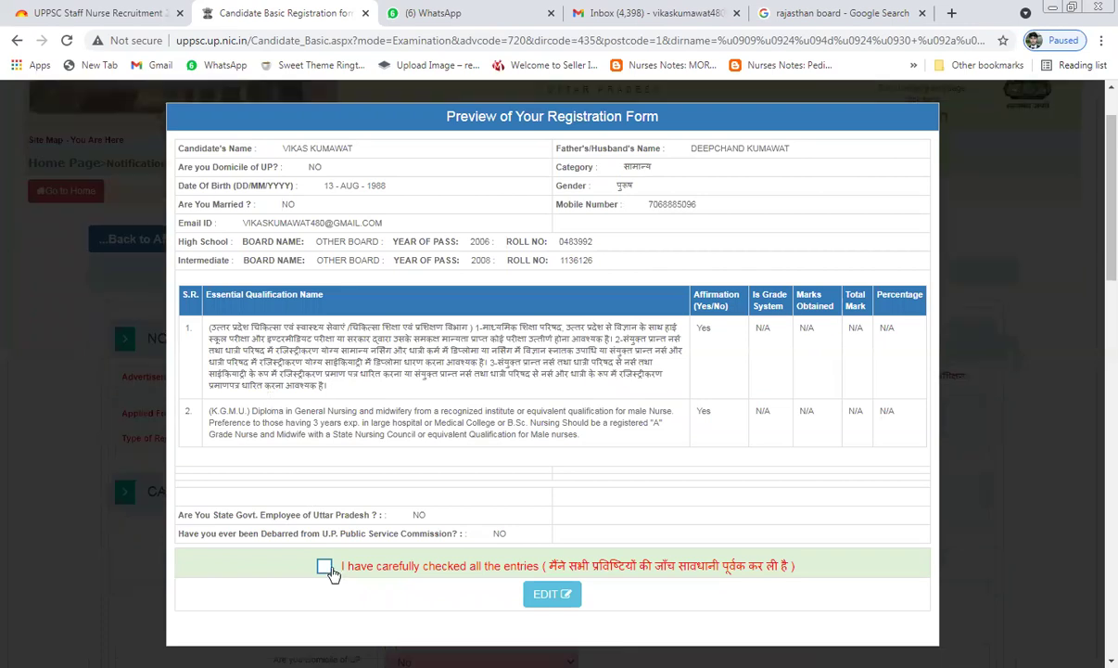
click(325, 567)
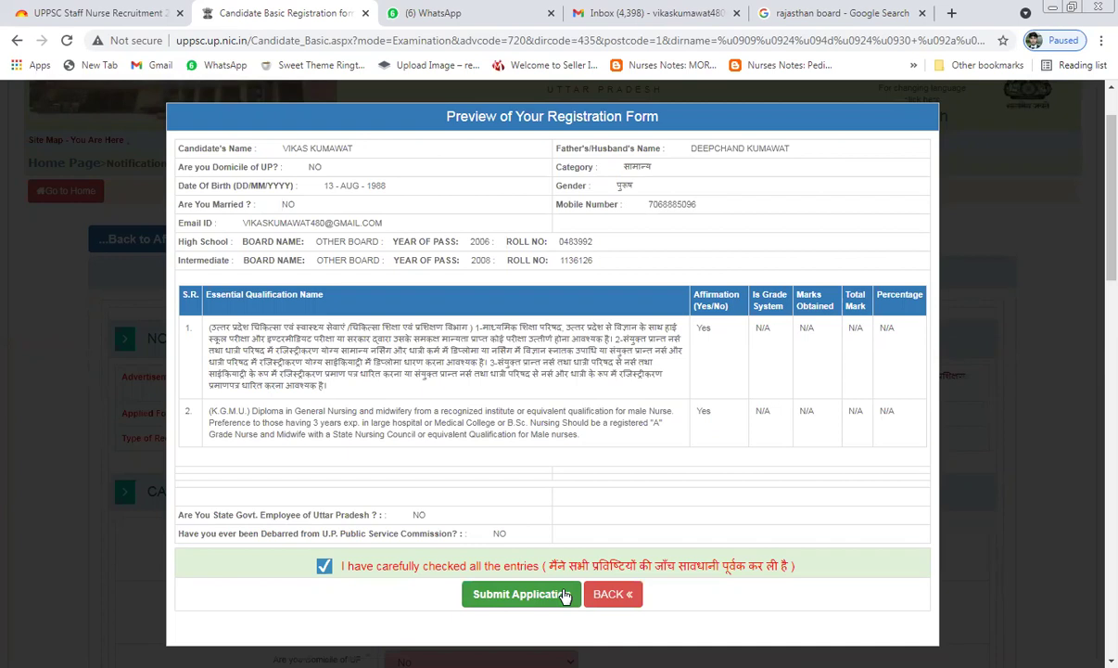
click(564, 595)
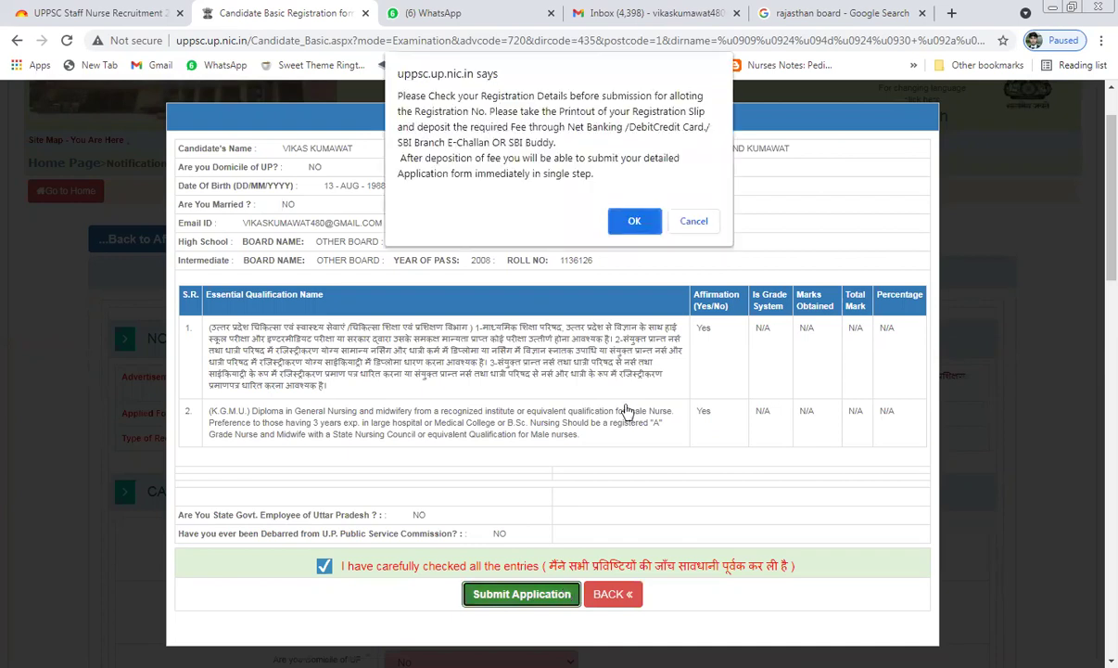
click(635, 222)
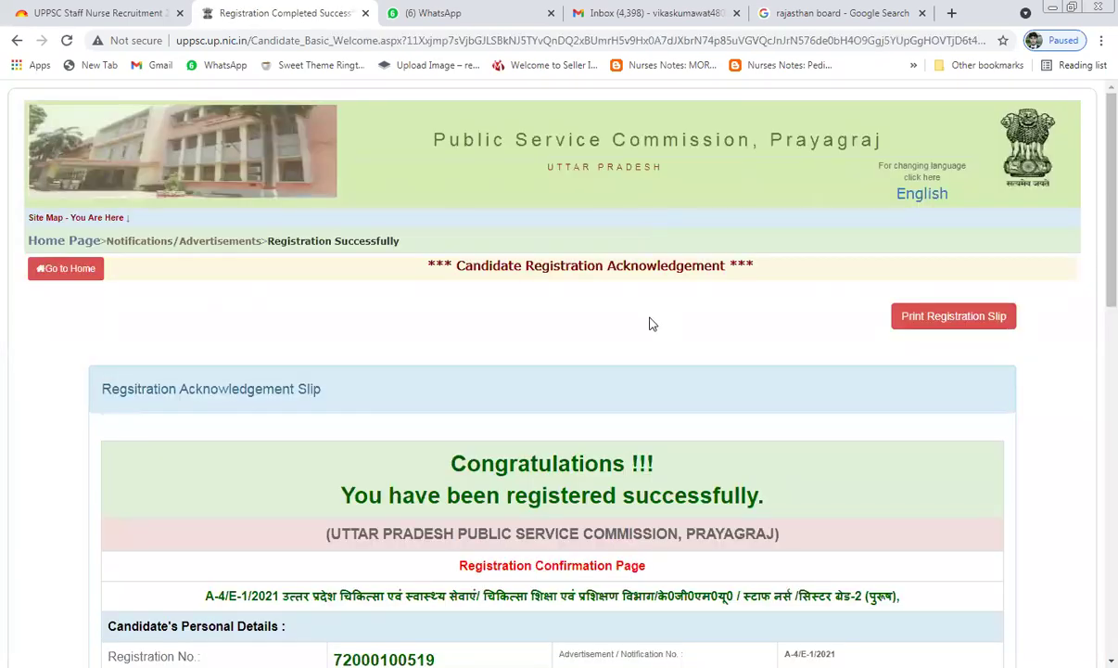
scroll(550, 514, down, 3)
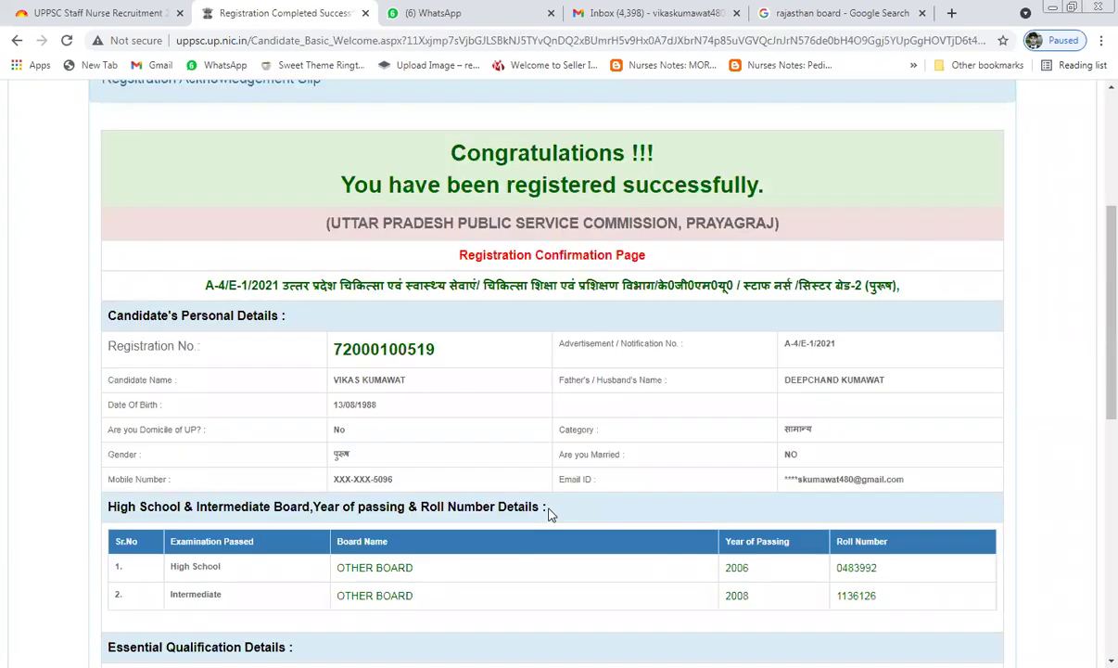
scroll(550, 514, down, 2)
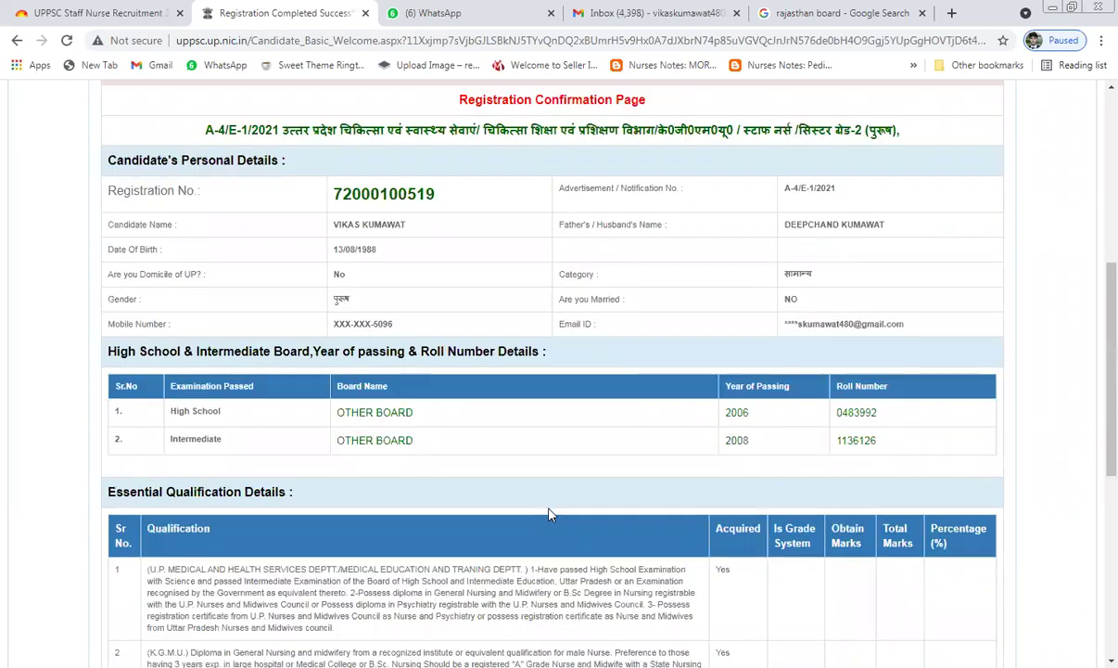
scroll(550, 514, down, 3)
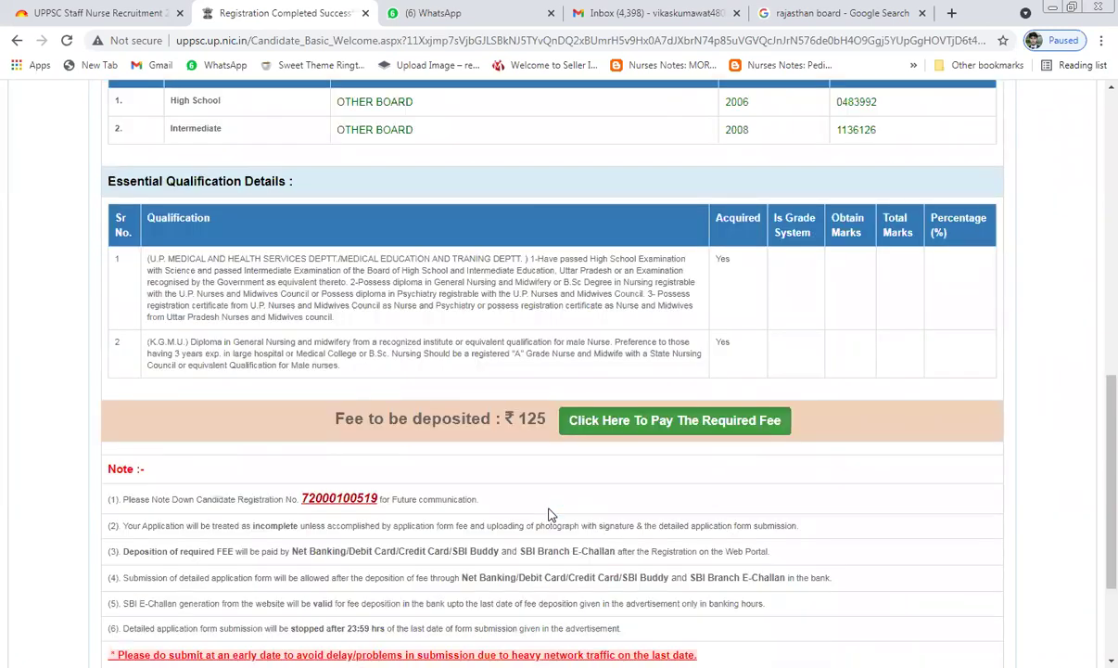
scroll(550, 514, up, 3)
scroll(549, 514, up, 1)
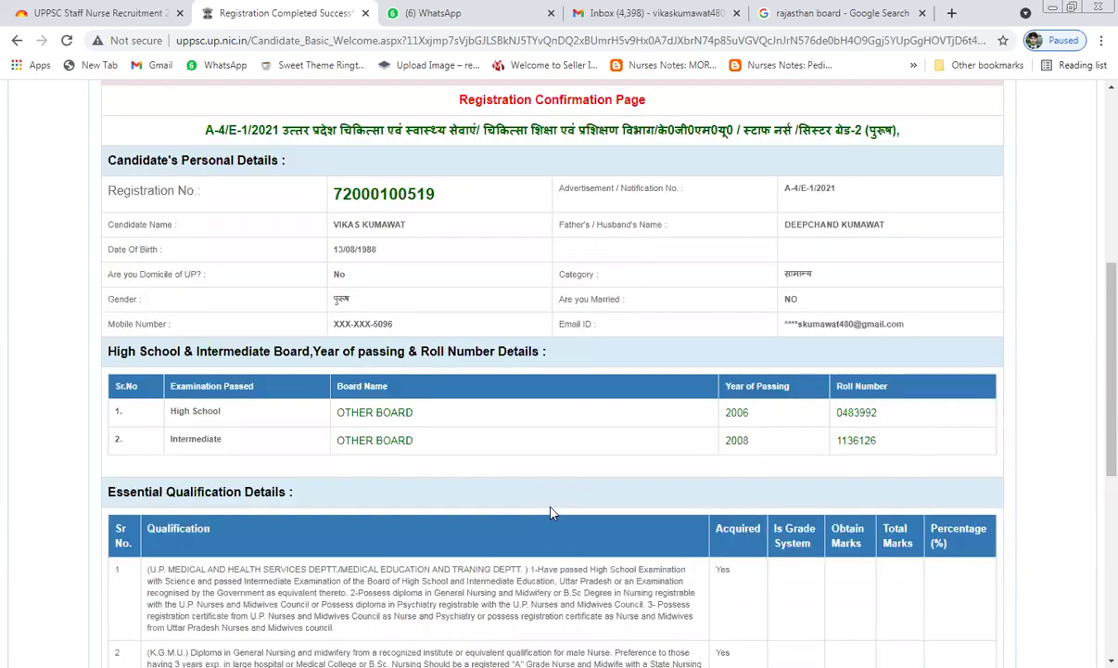
scroll(550, 514, down, 2)
scroll(523, 481, down, 1)
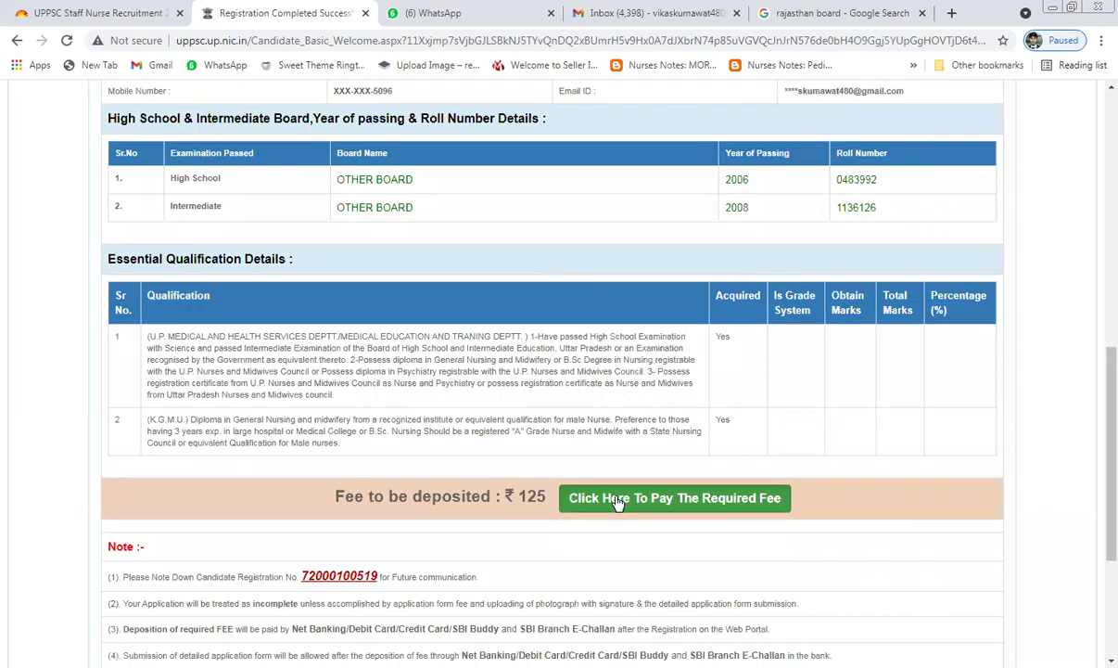
scroll(610, 485, up, 2)
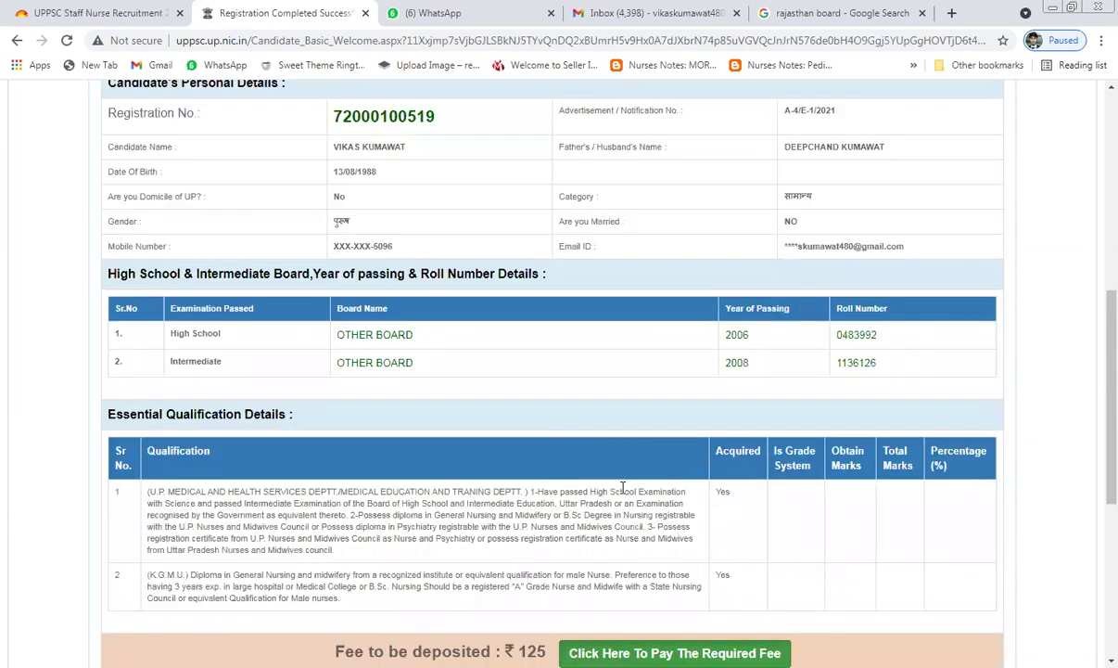
scroll(567, 424, up, 2)
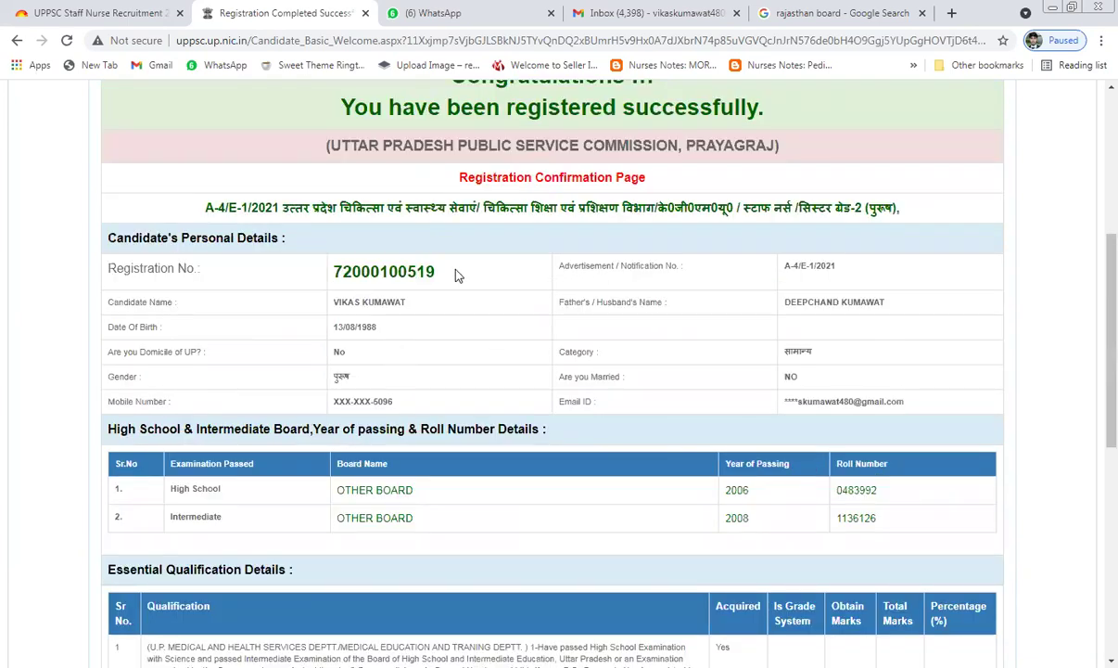
drag(440, 279, 244, 277)
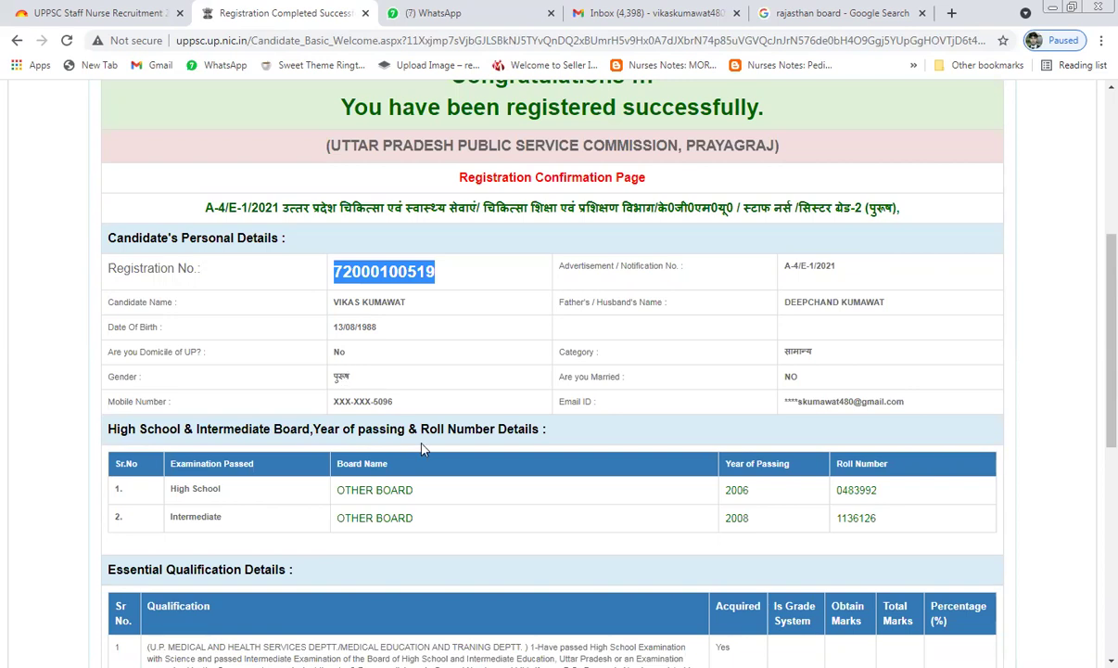
scroll(408, 427, down, 3)
scroll(556, 436, down, 1)
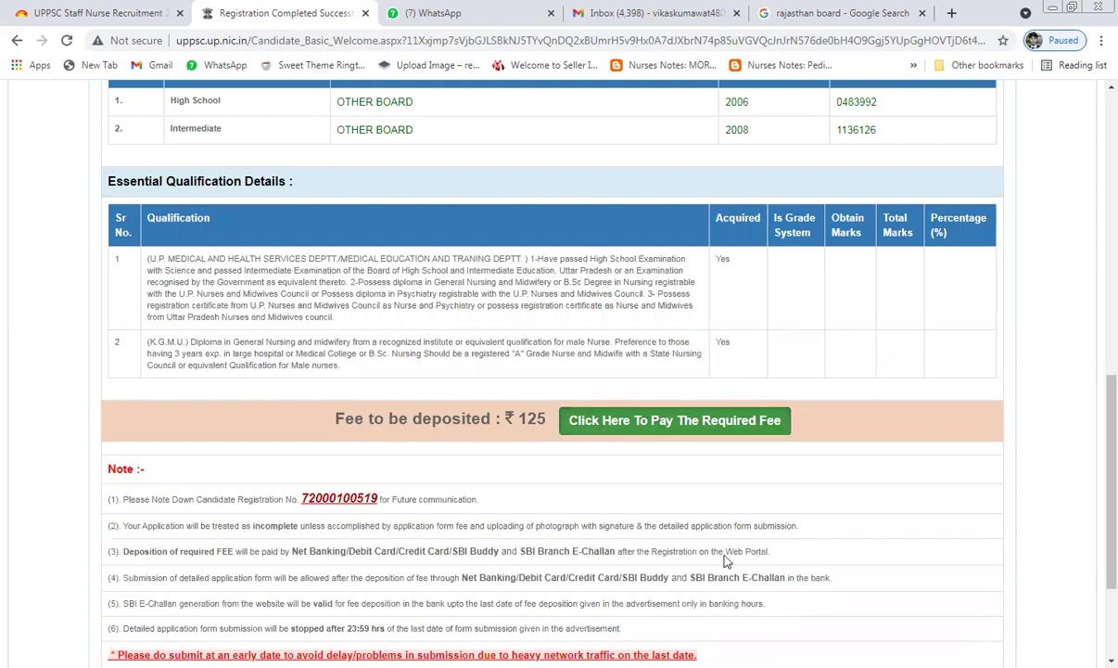
Step: Begin paying the ₹125 fee and review the notice about changing domicile or caste details
click(623, 426)
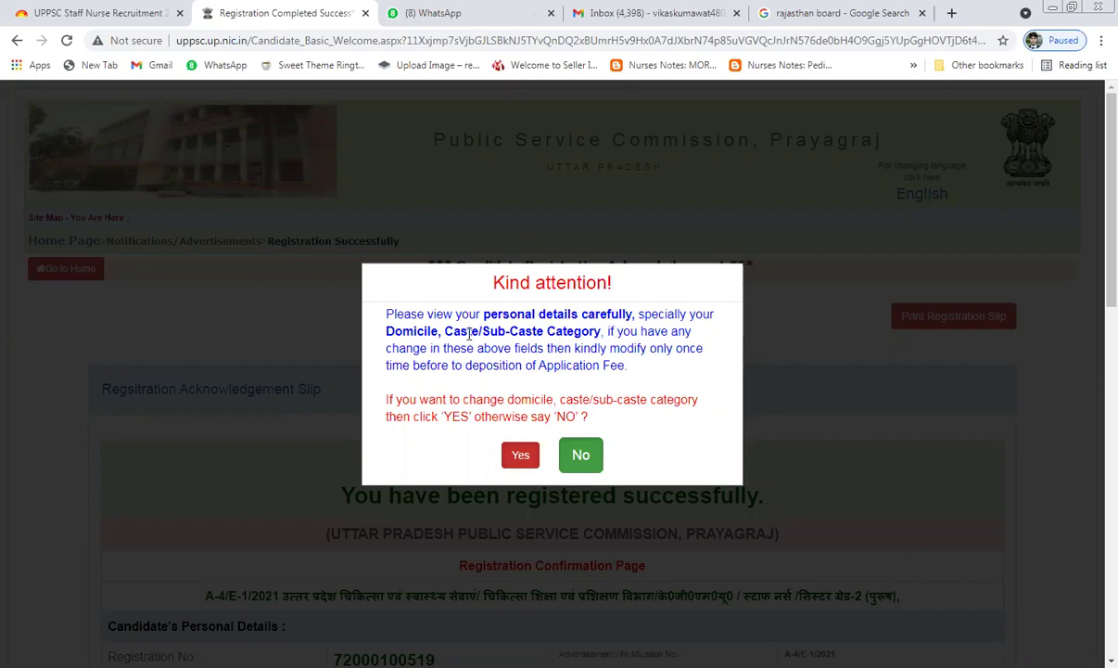
drag(469, 331, 618, 355)
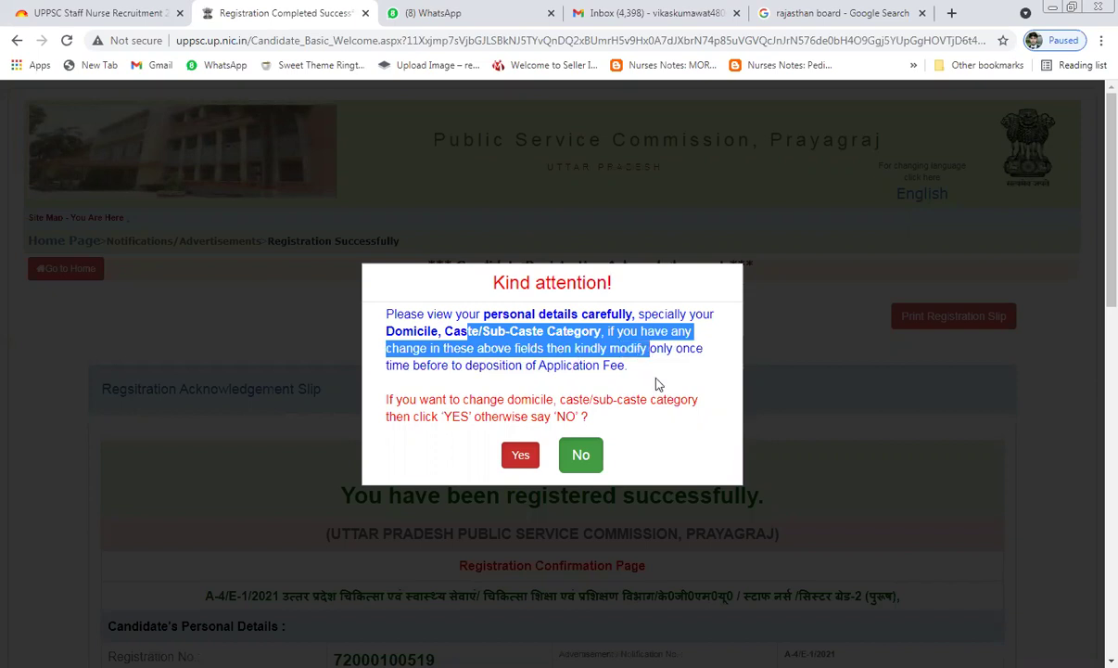
click(594, 365)
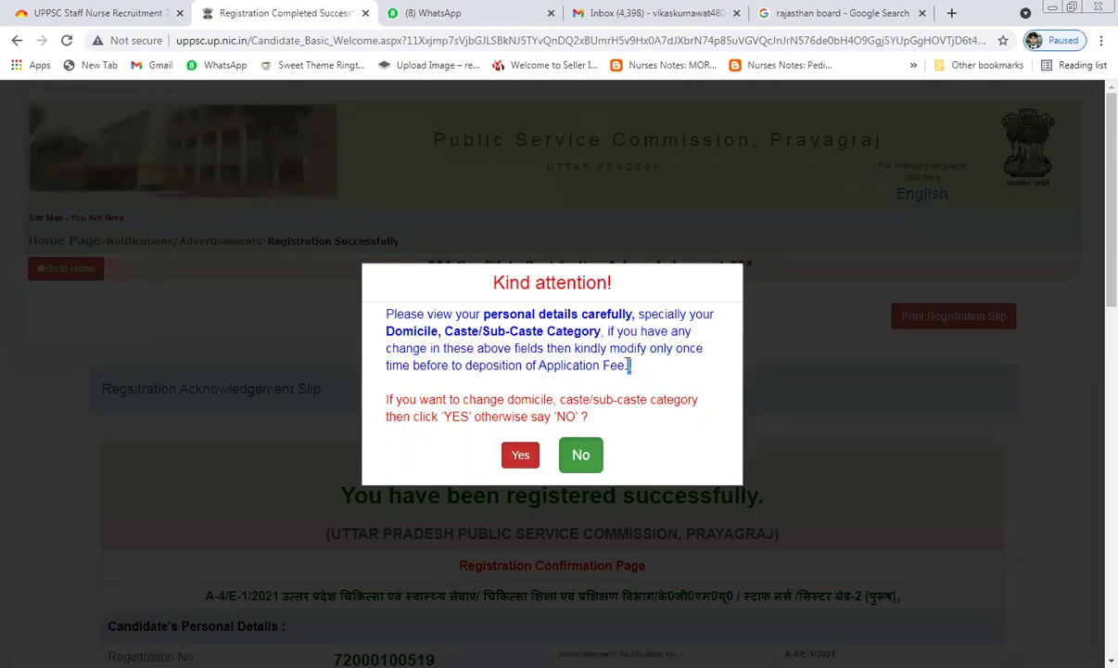
drag(632, 365, 559, 345)
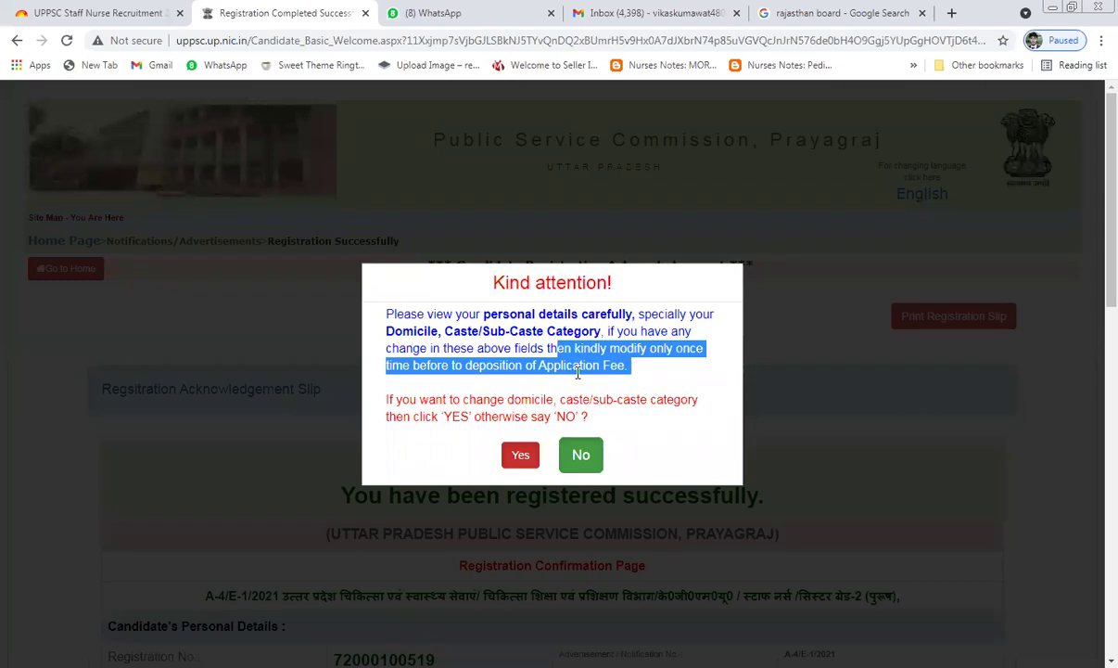
click(616, 399)
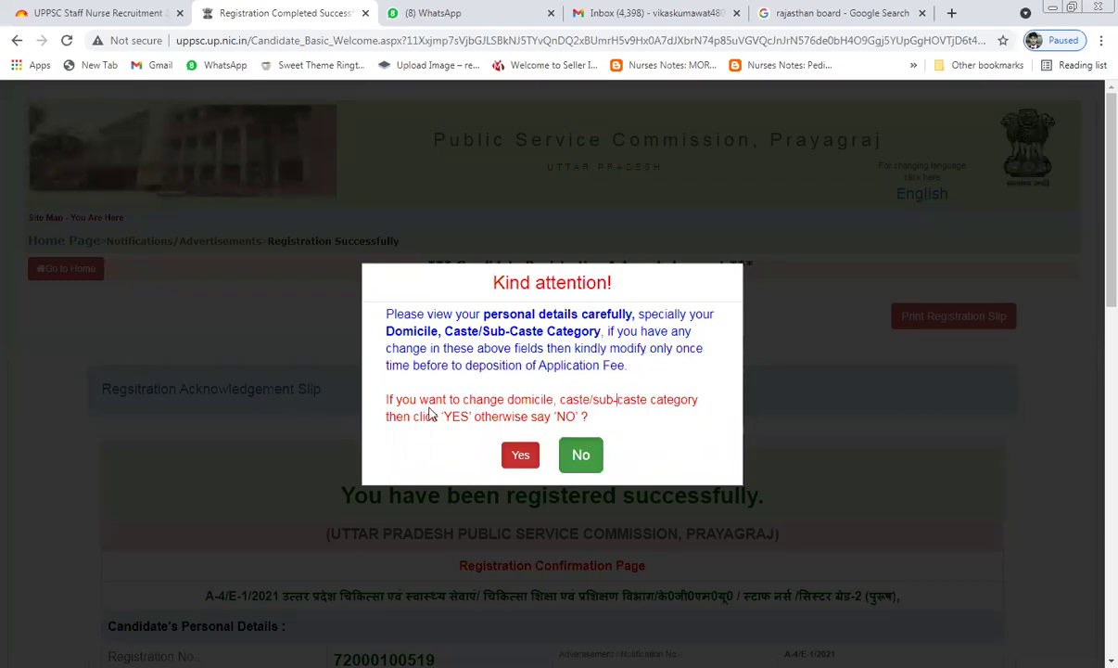
double_click(459, 417)
click(491, 400)
click(520, 458)
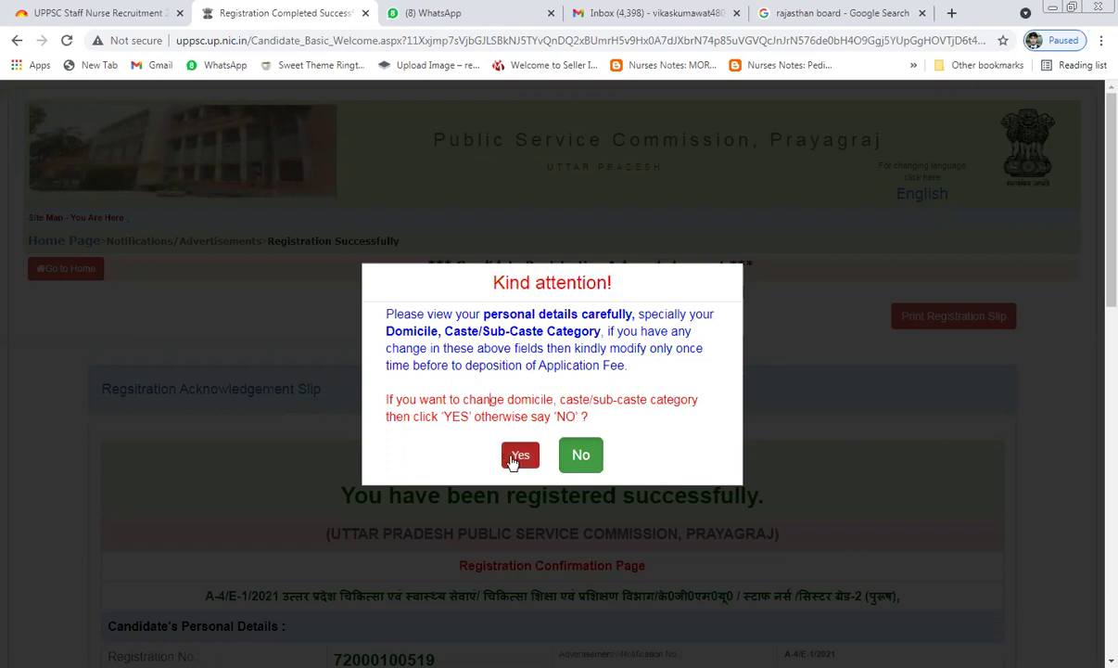
Step: Choose No to keep the domicile and caste/sub-caste details unchanged
click(580, 454)
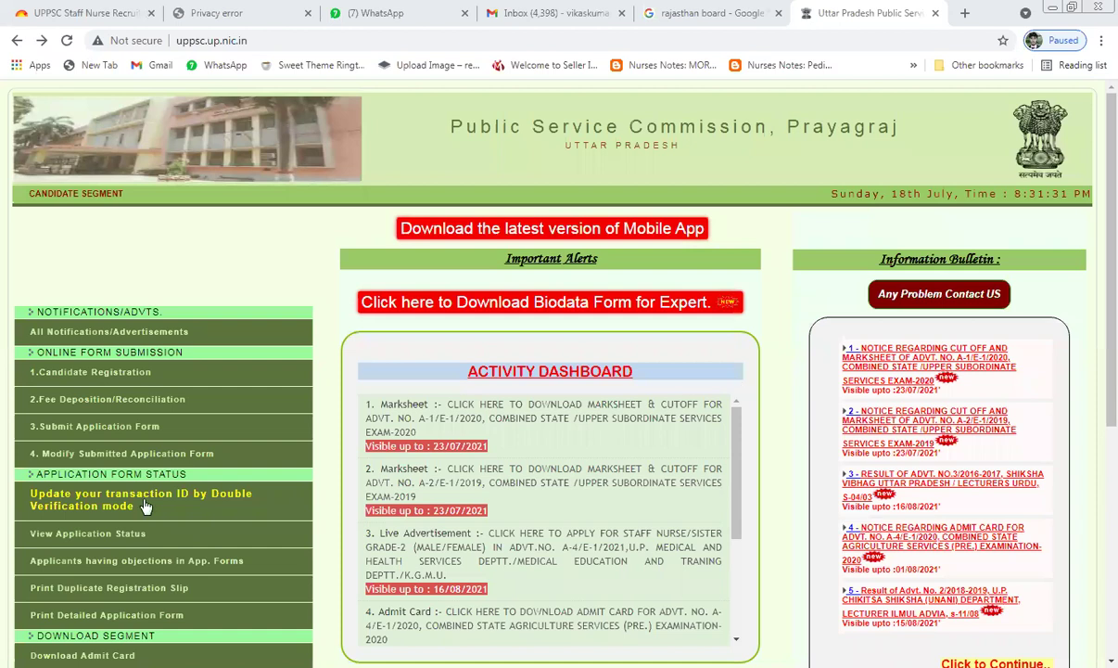
Step: Open the Fee Deposition/Reconciliation page and enter the candidate's registration number
click(136, 408)
click(589, 403)
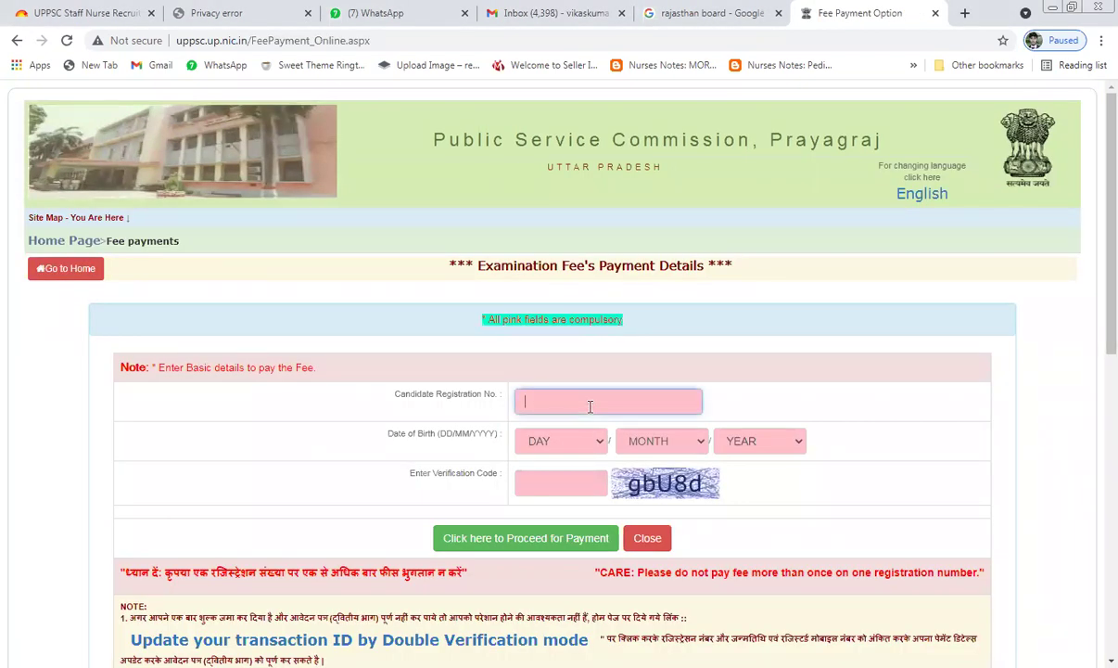
Step: Select the candidate's day, month and year of birth from the dropdowns
click(584, 442)
click(567, 309)
click(700, 443)
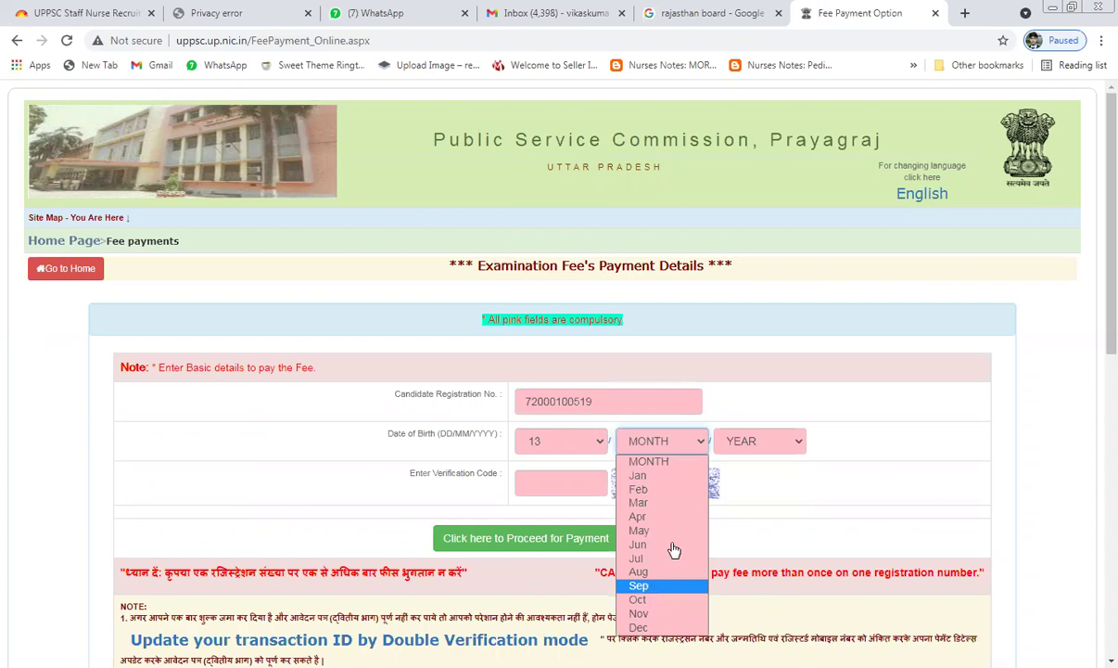
click(660, 571)
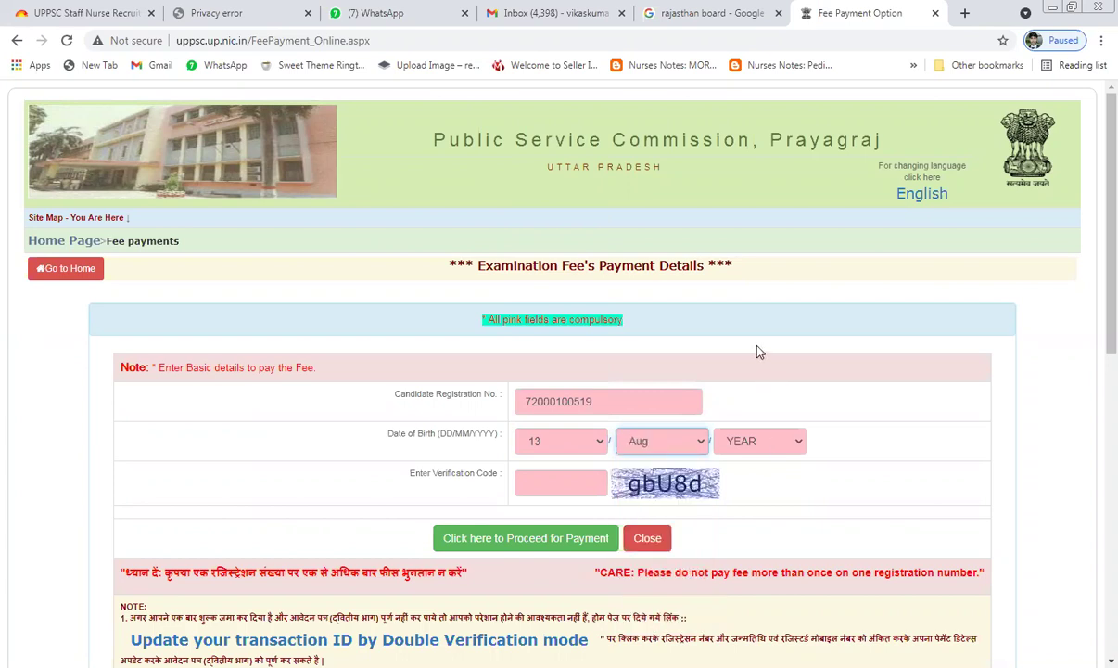
click(758, 440)
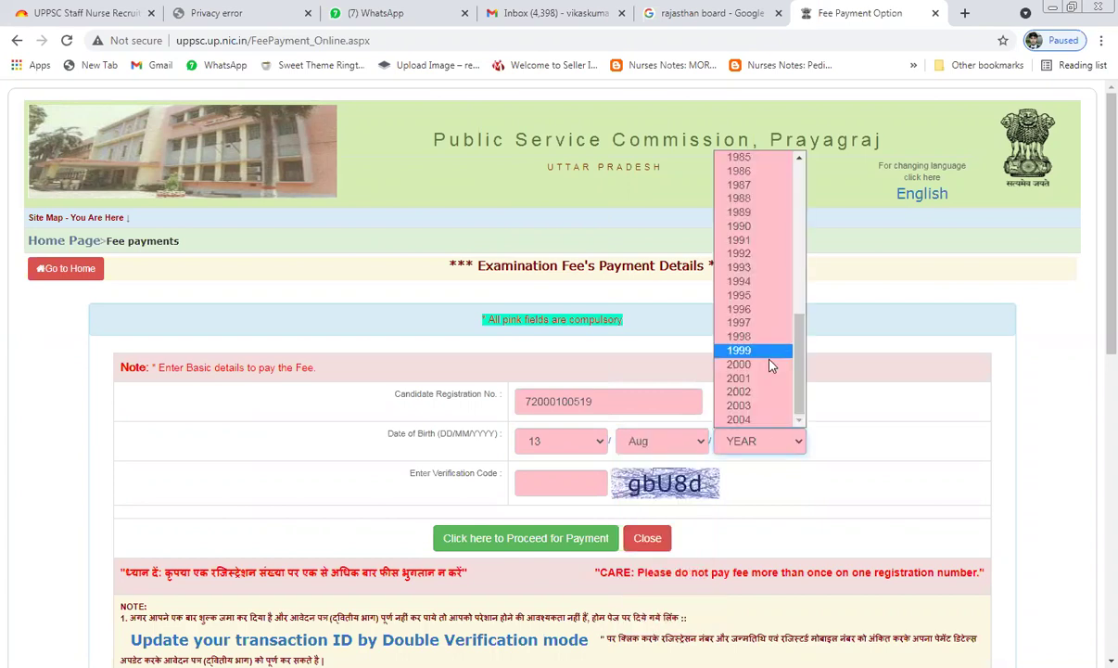
click(740, 198)
Step: Enter the verification code and submit the form to proceed to payment
click(570, 480)
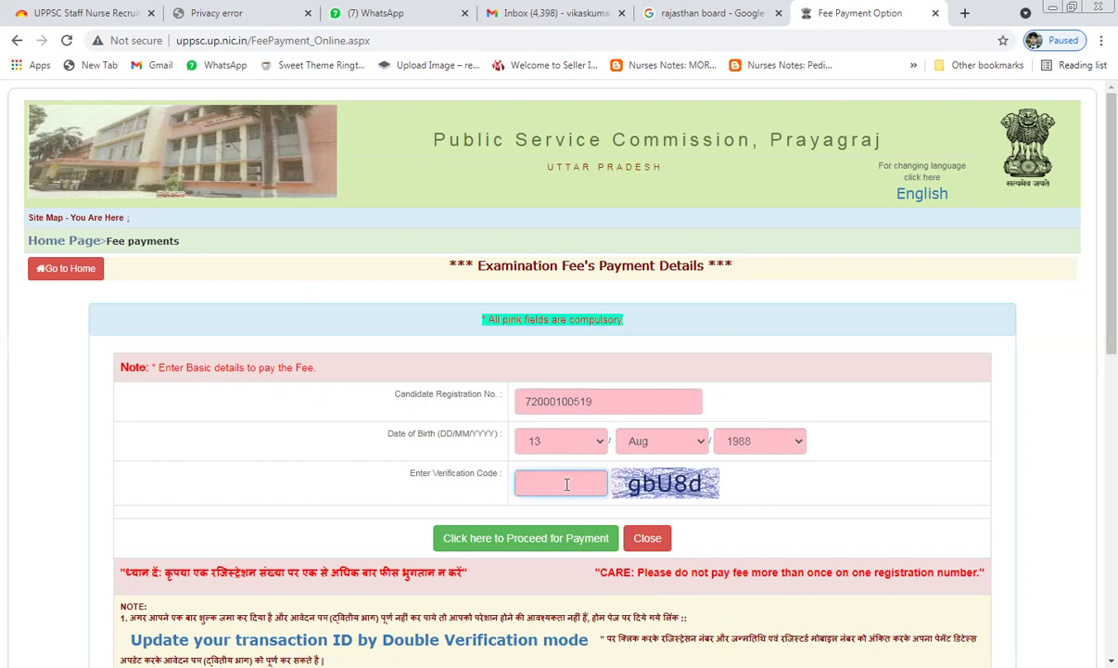
text(gbU8d)
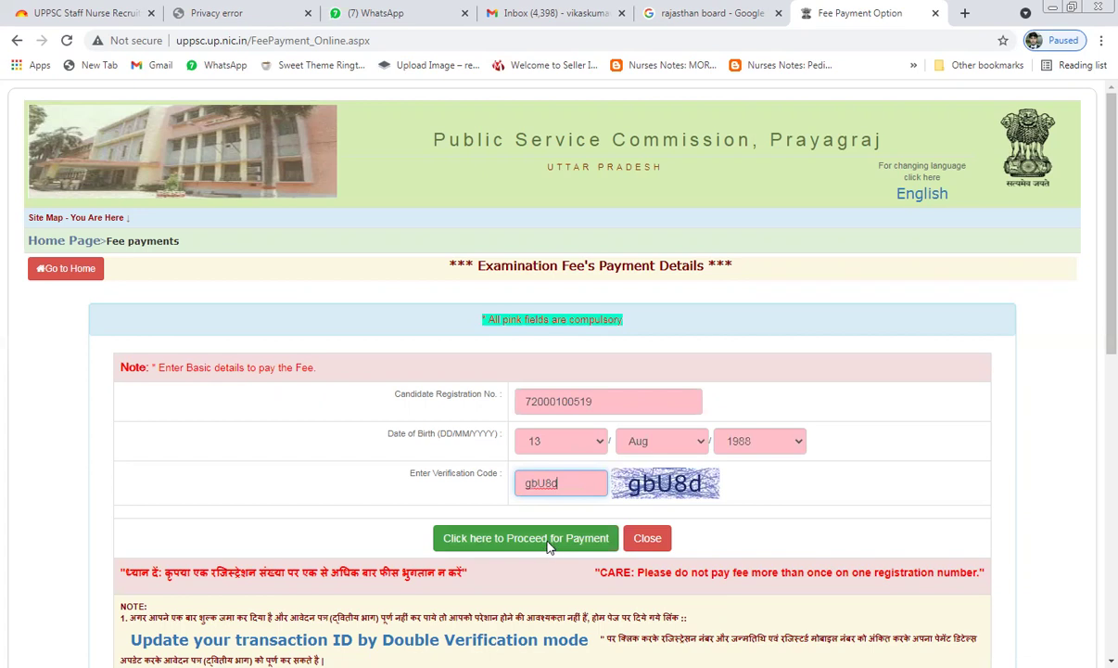
scroll(553, 529, down, 3)
scroll(554, 490, down, 6)
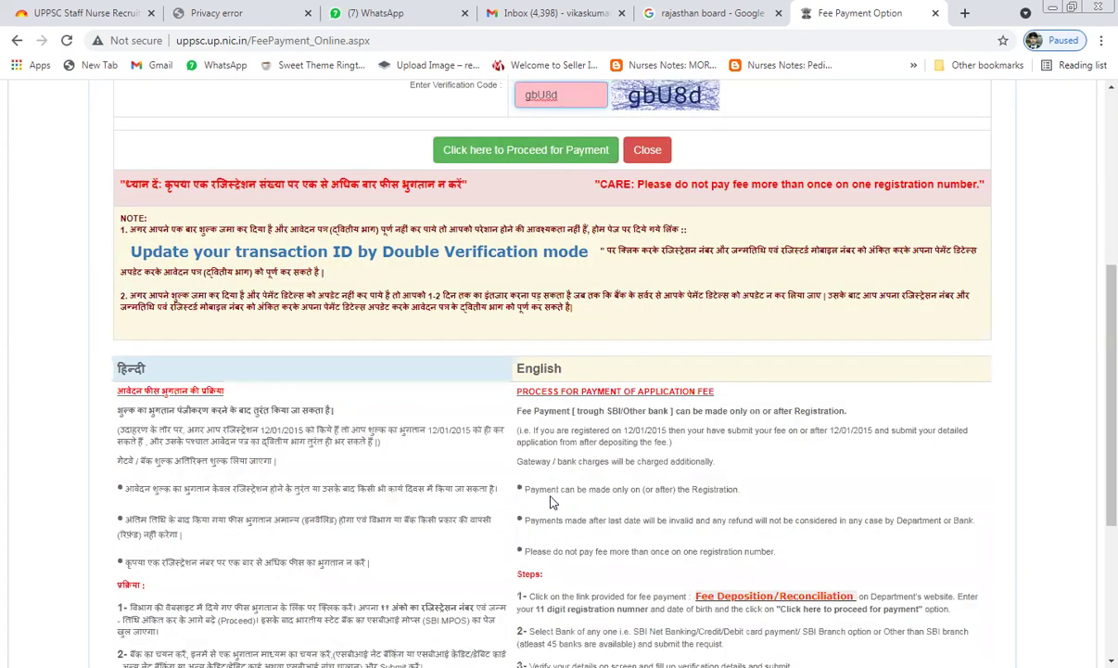
scroll(547, 409, up, 6)
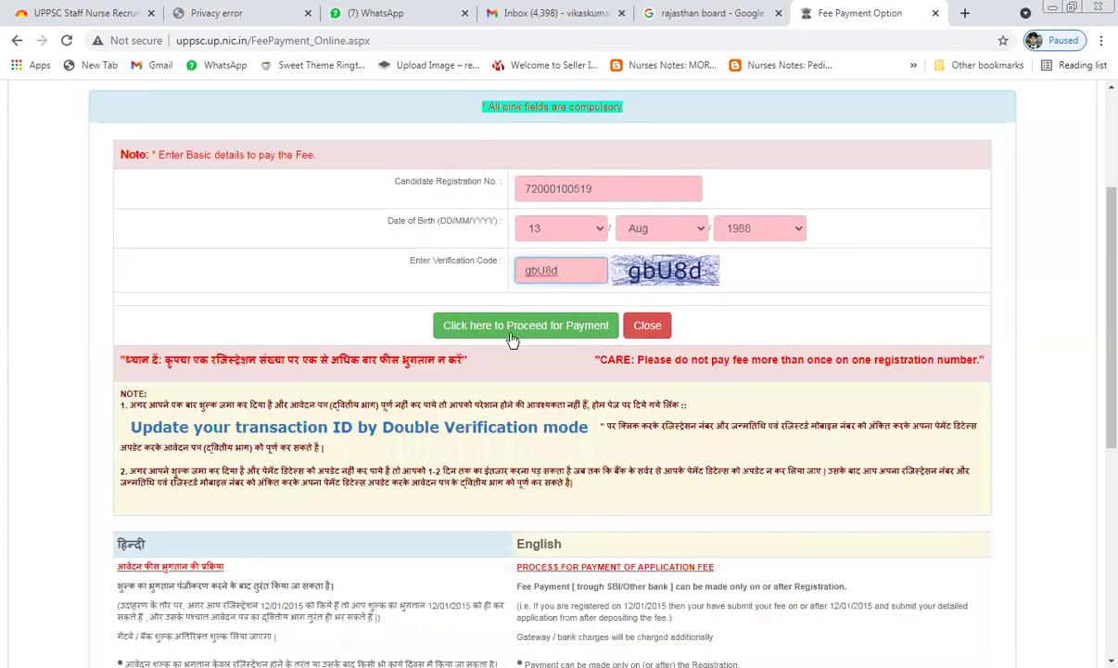
click(513, 326)
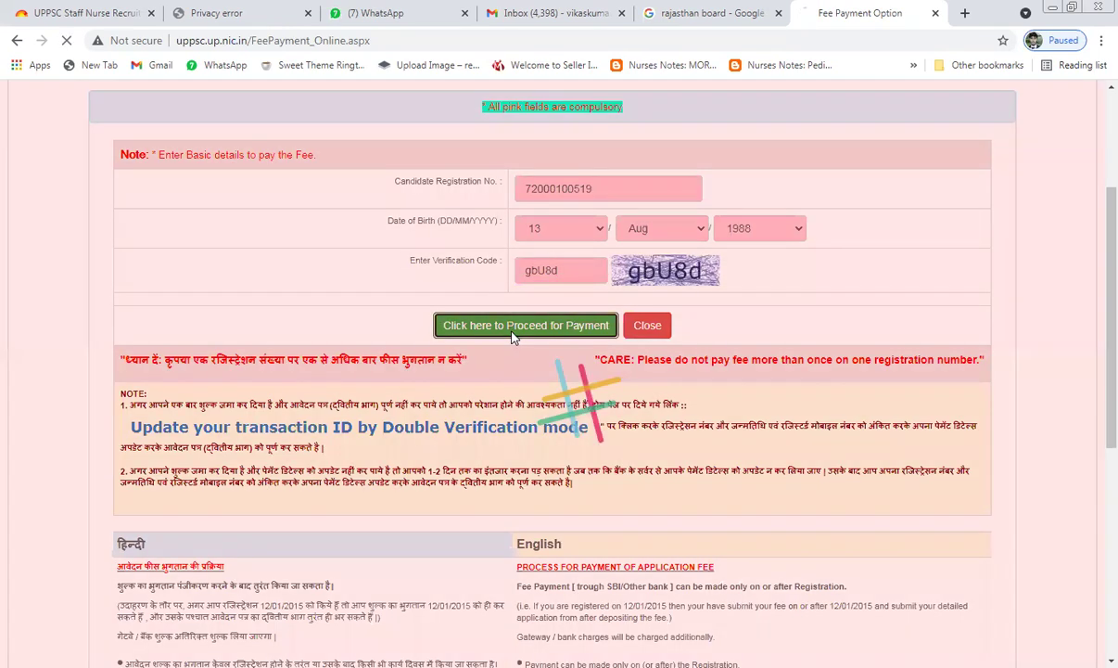
Step: Reload the blocked payment page, glancing at another tab in between
click(68, 43)
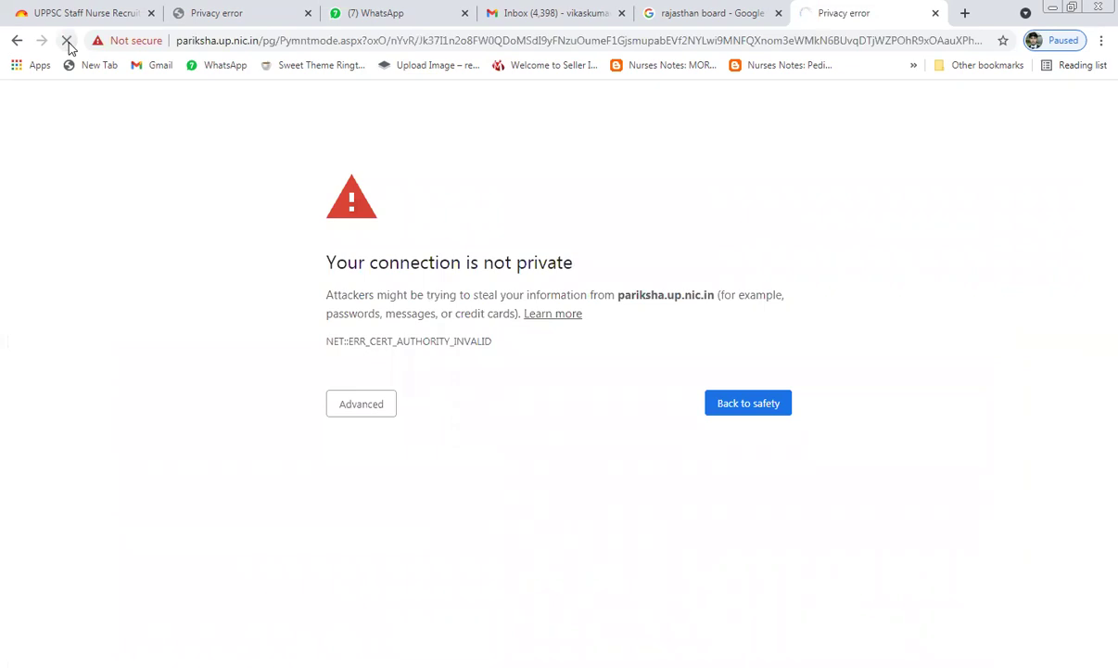
click(679, 22)
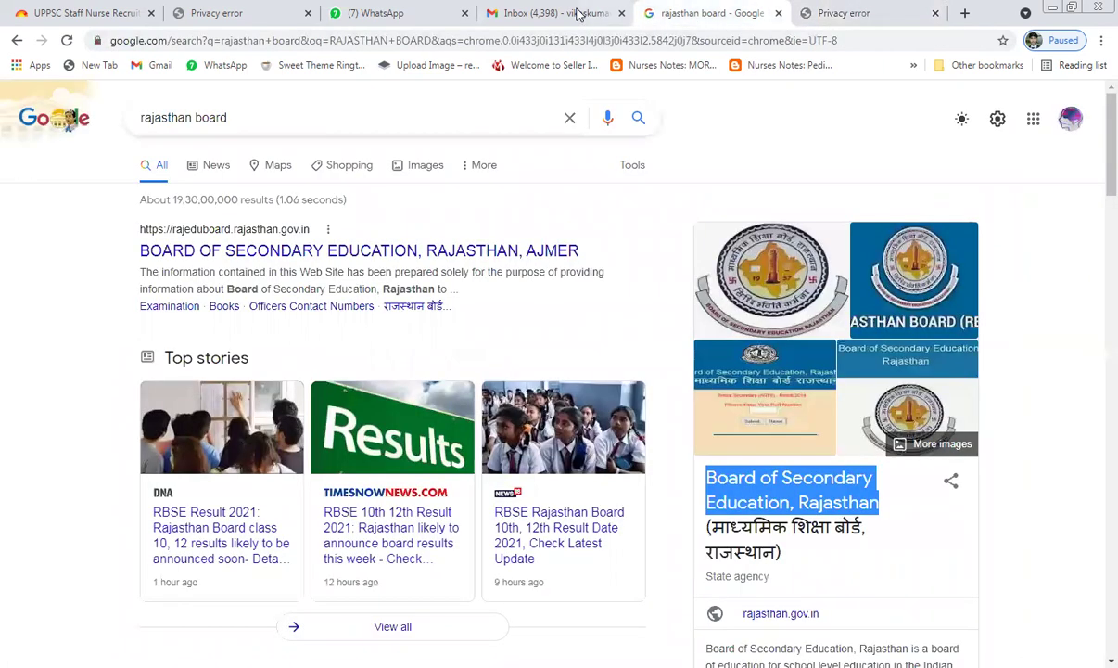
click(221, 13)
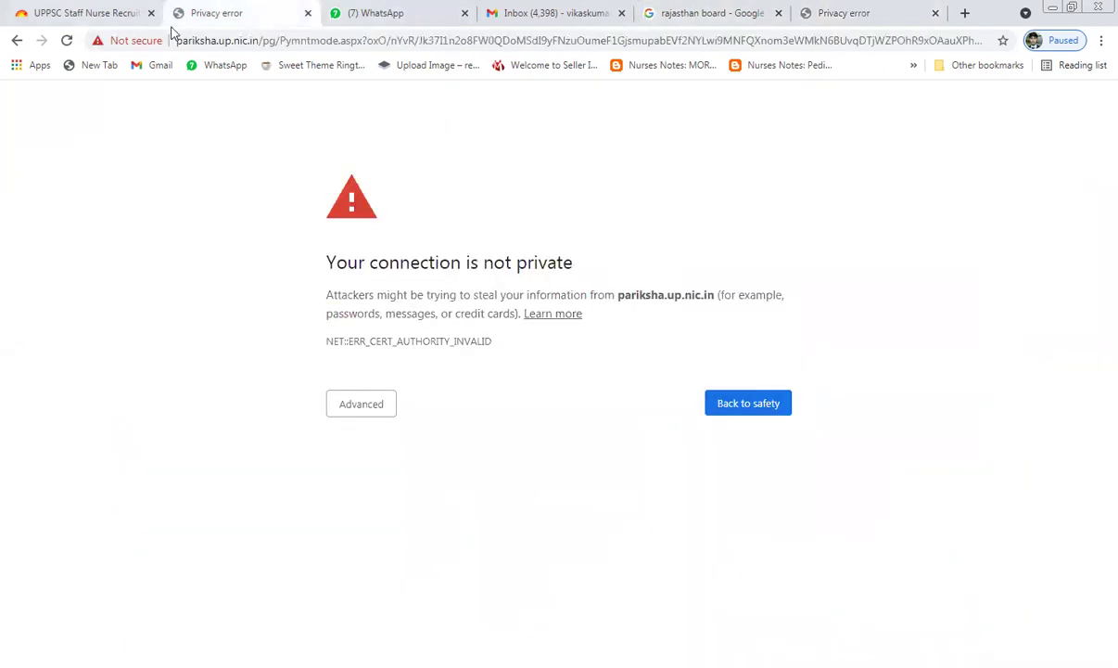
click(65, 42)
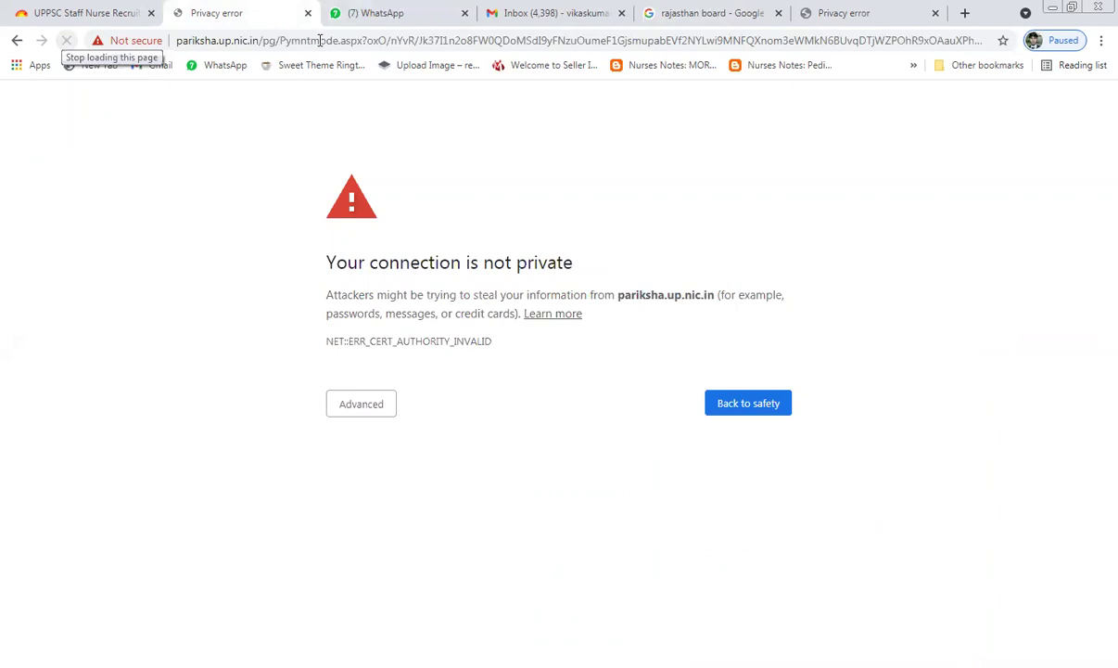
Step: Inspect the payment page's web address and reload the newest privacy error tab
click(408, 44)
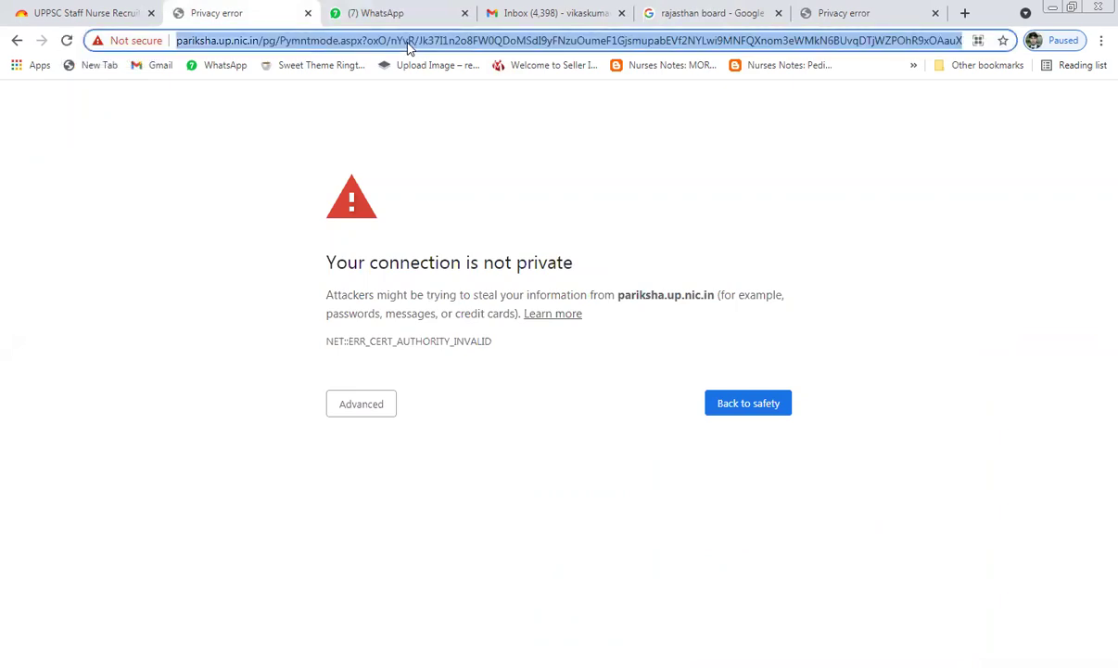
click(408, 43)
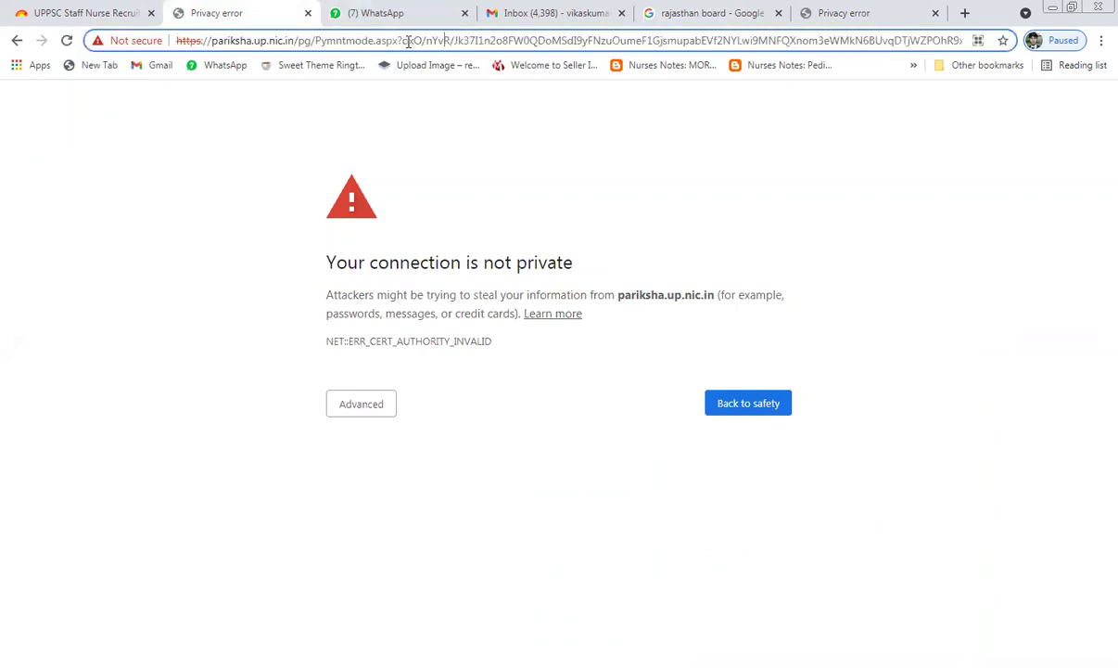
click(822, 14)
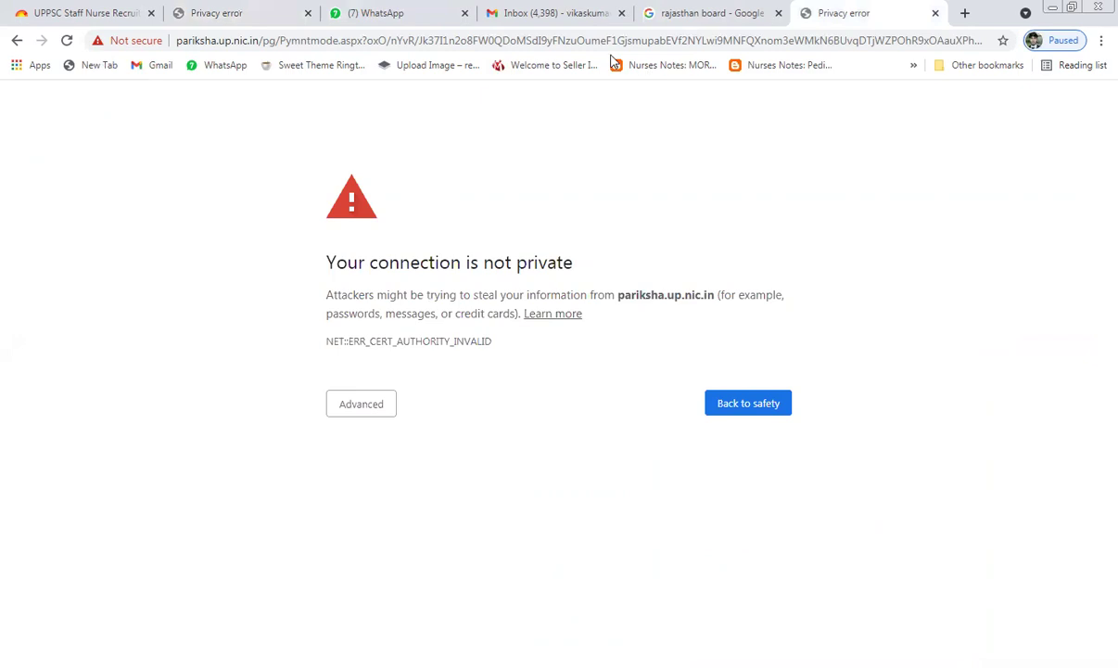
click(557, 40)
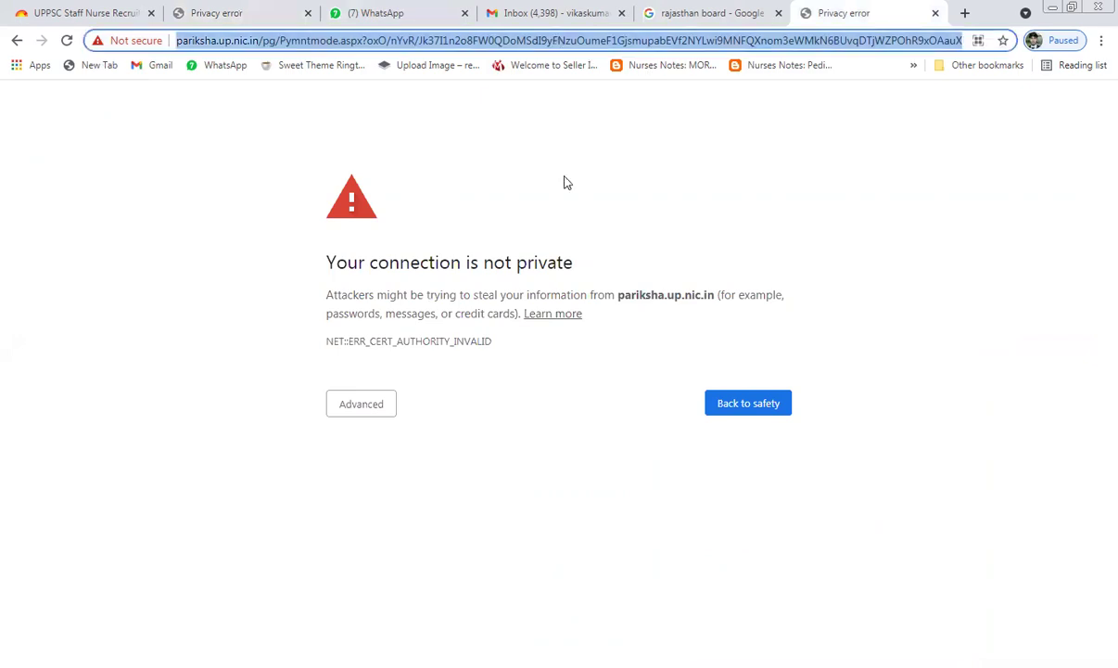
click(729, 405)
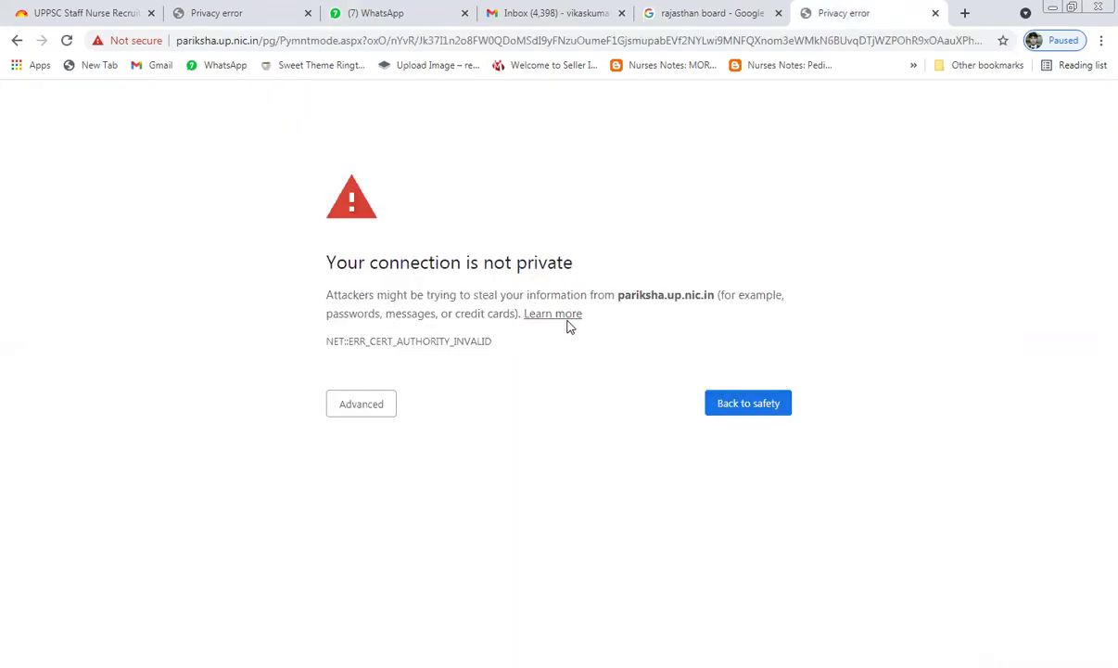
Step: Try repeatedly to leave the certificate error page for the registration number field
click(750, 413)
click(637, 410)
click(751, 404)
click(573, 406)
click(745, 409)
Step: Highlight the blocked site's domain in the error details, then go back to the fee form
click(435, 262)
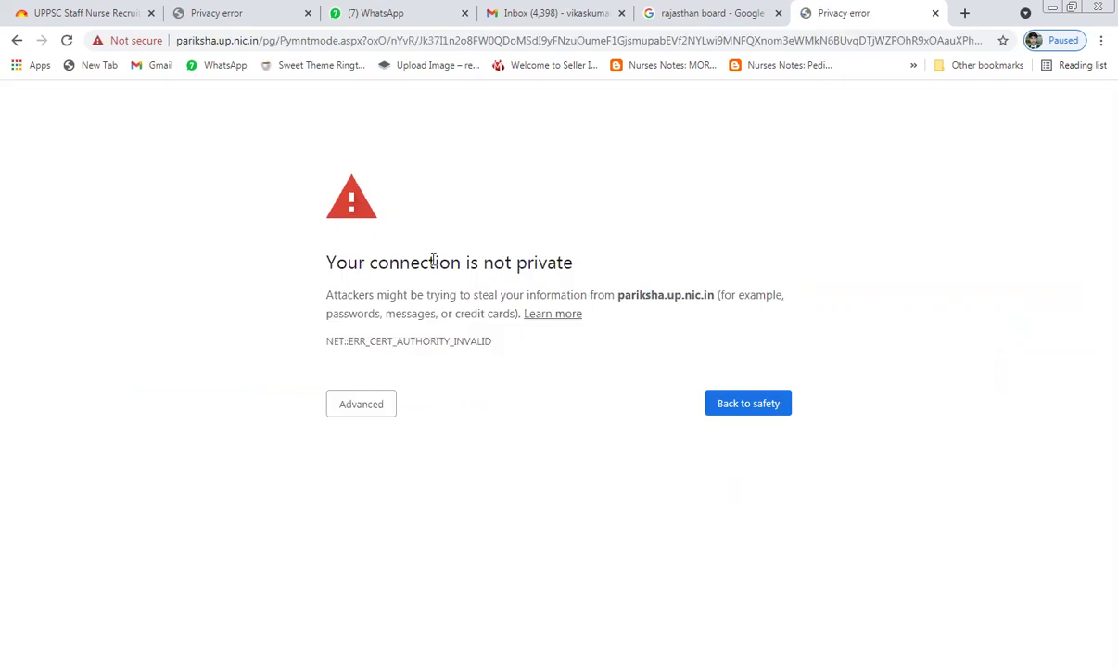
shift+click(573, 261)
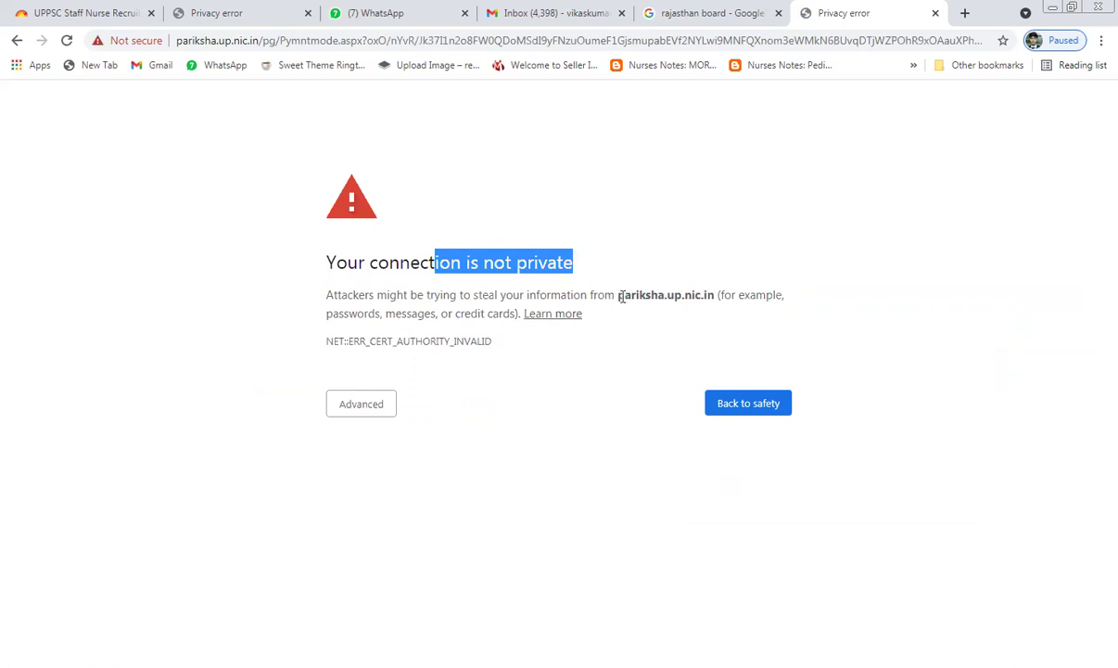
drag(620, 294, 716, 294)
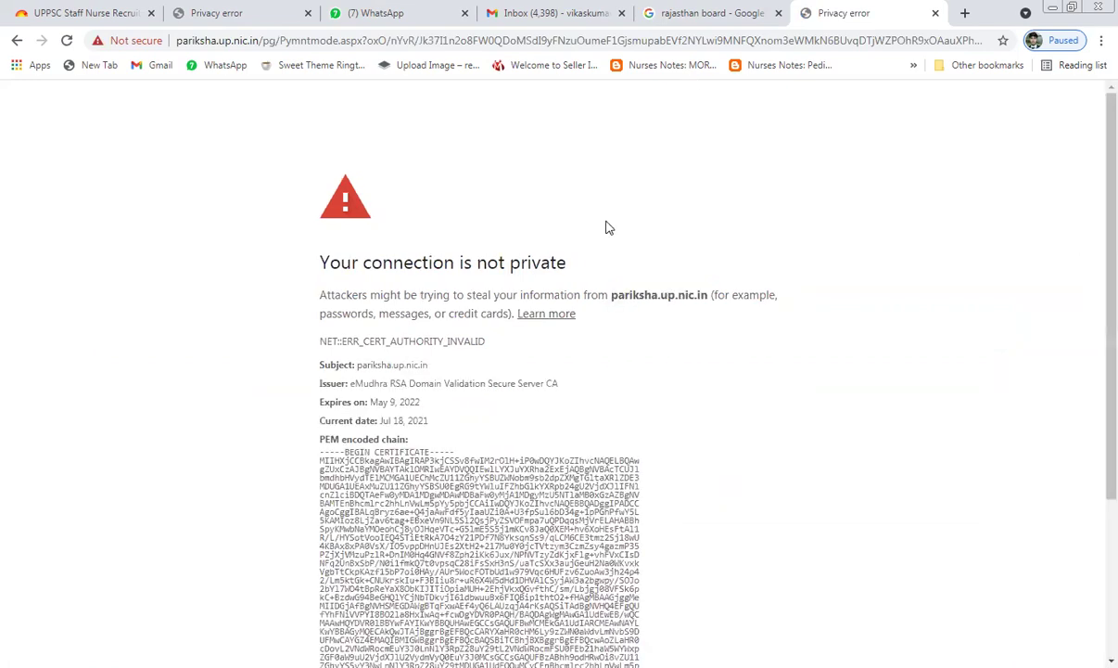
scroll(602, 332, down, 3)
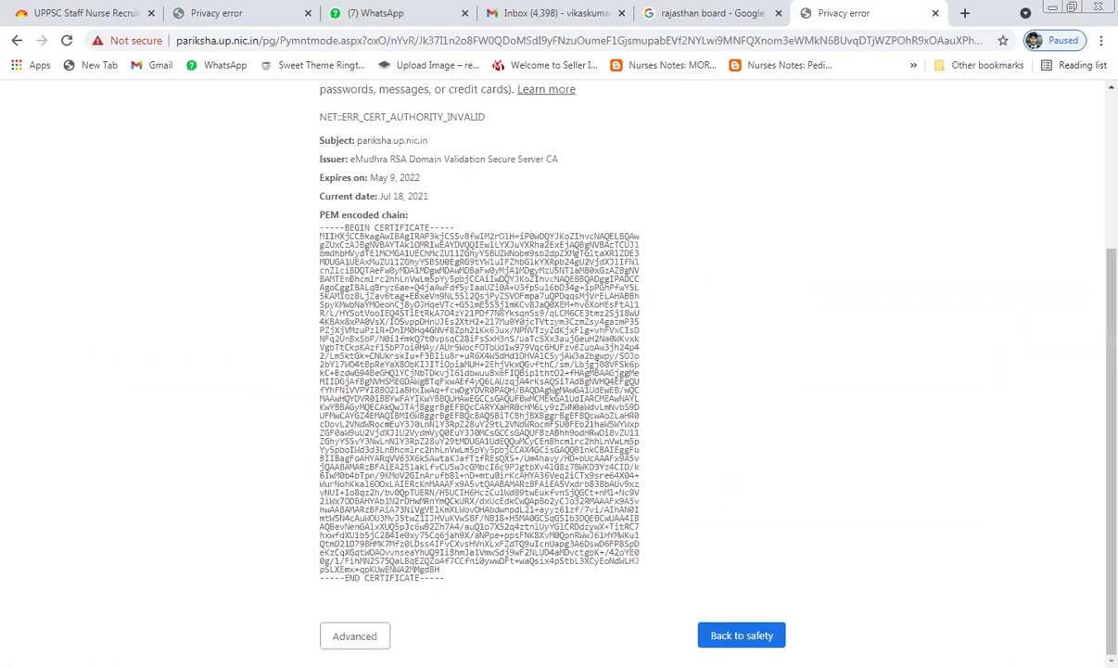
click(705, 635)
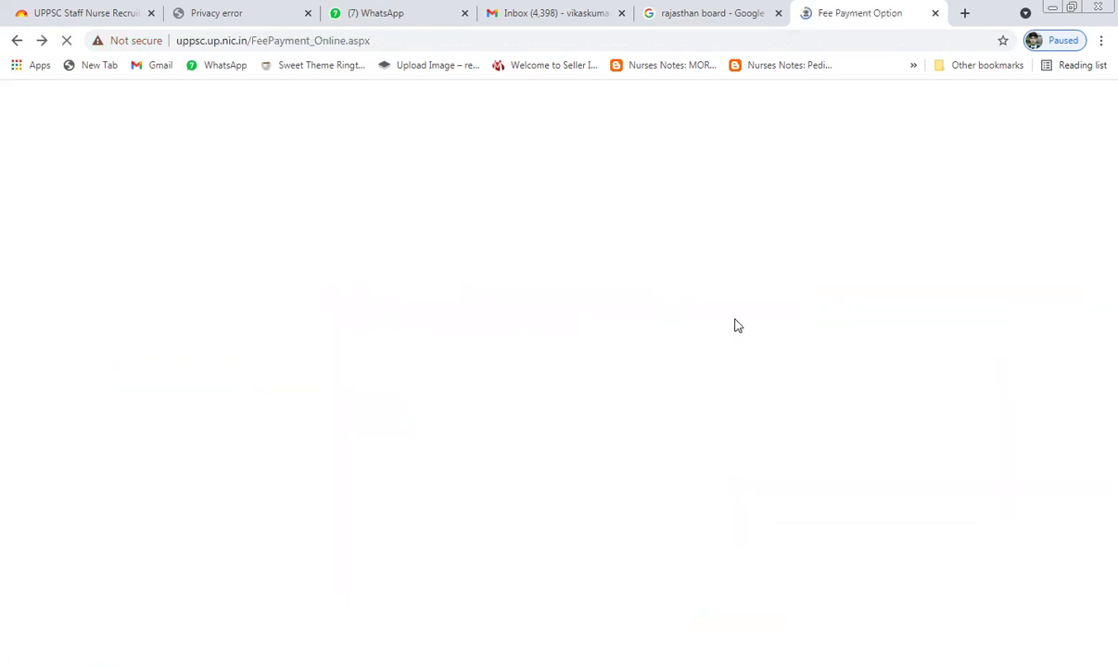